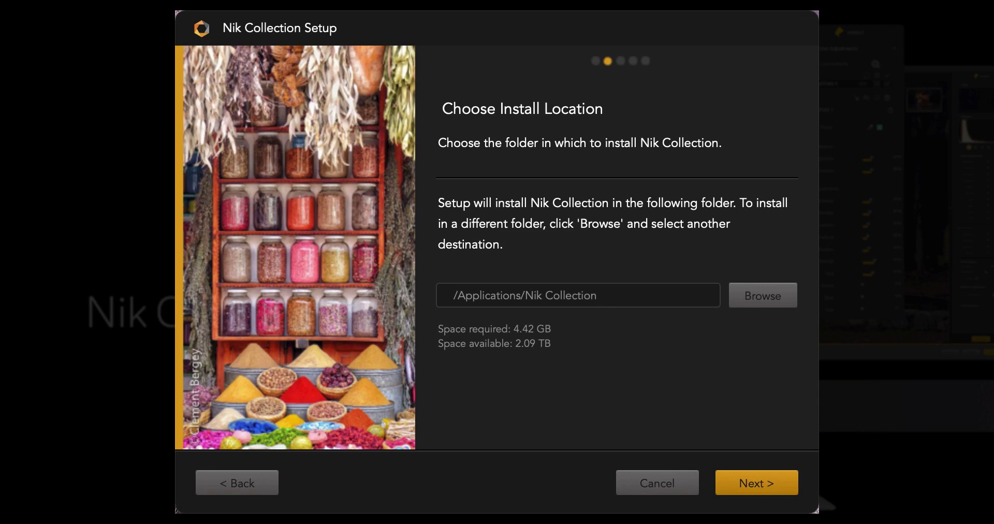
Keep the default /Applications/Nik Collection install location and continue to host applications.
{"action": "key", "text": "Return"}
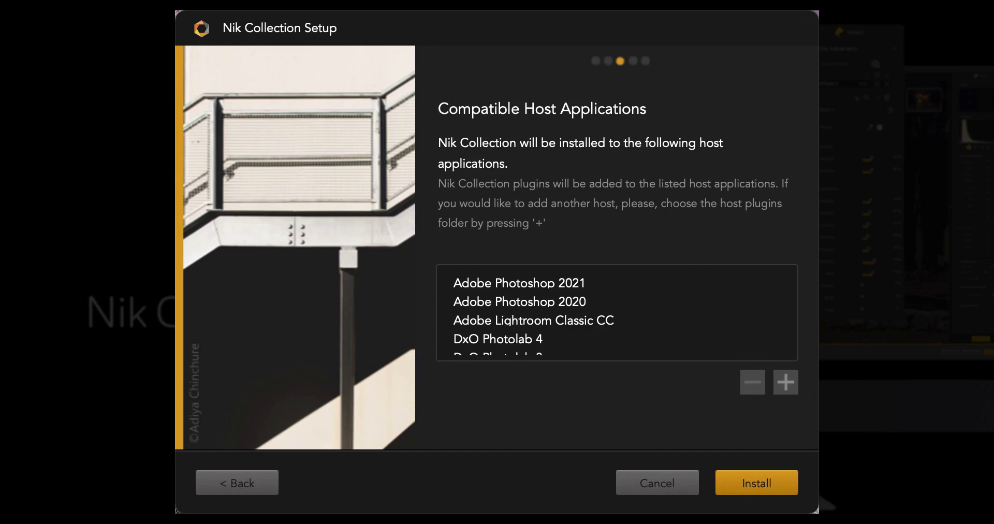
Install Nik Collection into Photoshop 2021, Lightroom Classic and the other listed hosts.
{"action": "key", "text": "Return"}
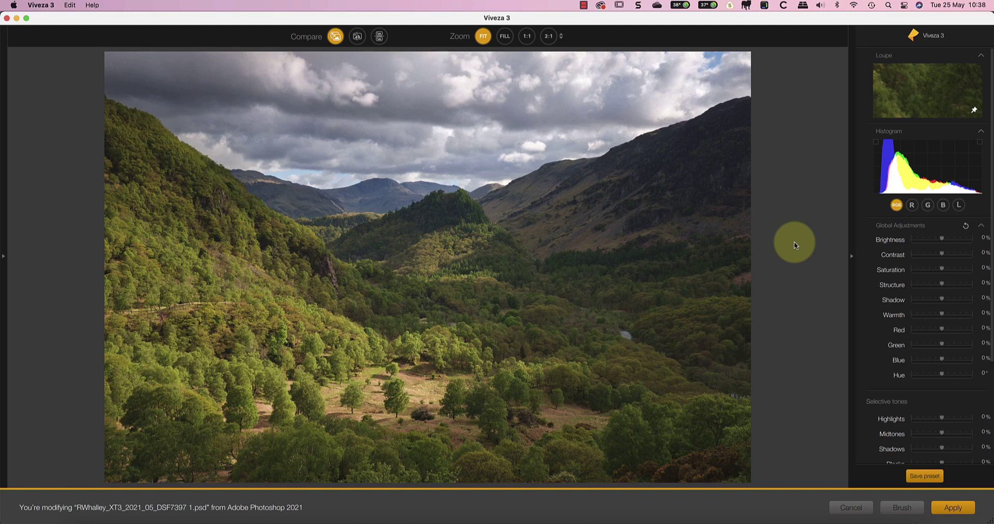
{"action": "left_click", "coordinate": [357, 38]}
{"action": "mouse_move", "coordinate": [427, 258]}
{"action": "left_mouse_down"}
{"action": "mouse_move", "coordinate": [354, 260]}
{"action": "mouse_move", "coordinate": [433, 254]}
{"action": "mouse_move", "coordinate": [418, 248]}
{"action": "left_mouse_up"}
{"action": "left_click", "coordinate": [439, 277]}
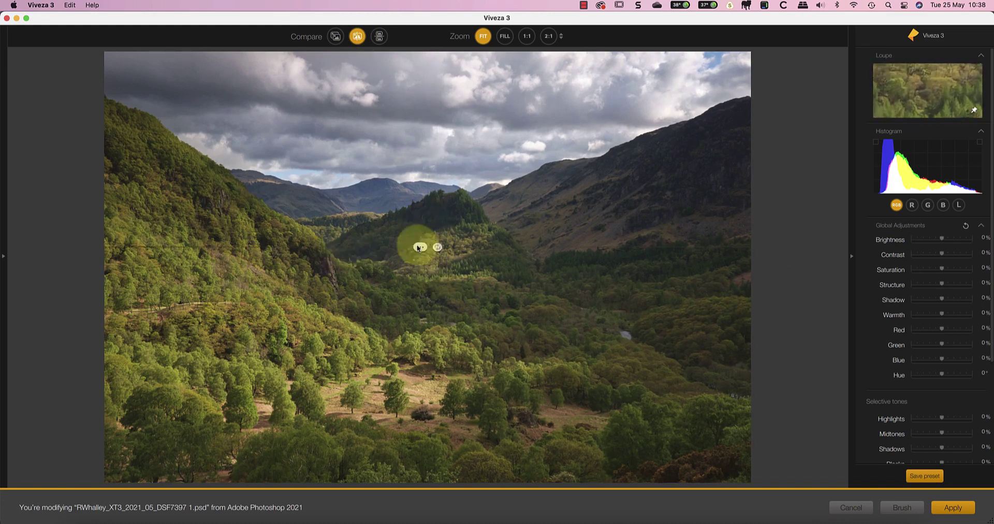
{"action": "left_click", "coordinate": [379, 37]}
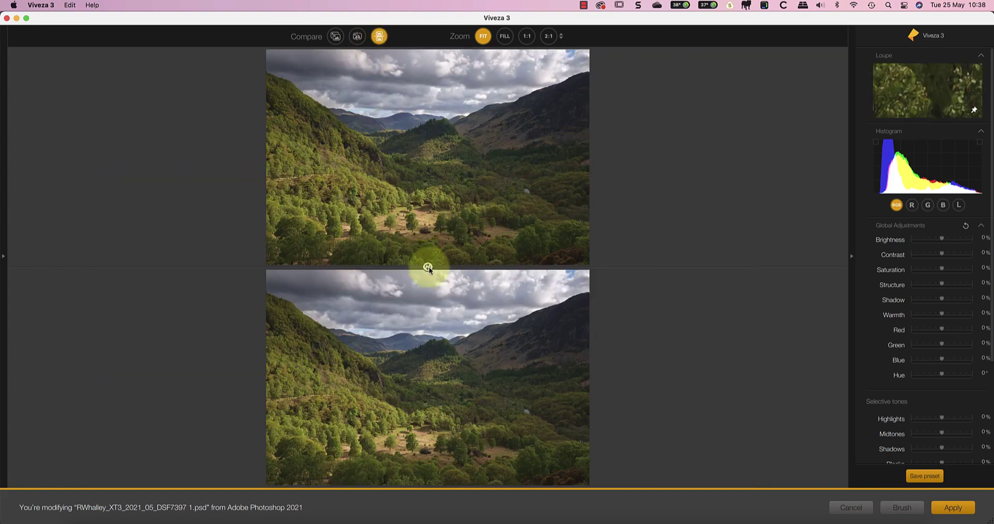
{"action": "left_click", "coordinate": [428, 267]}
{"action": "left_click", "coordinate": [428, 267]}
{"action": "left_click", "coordinate": [335, 36]}
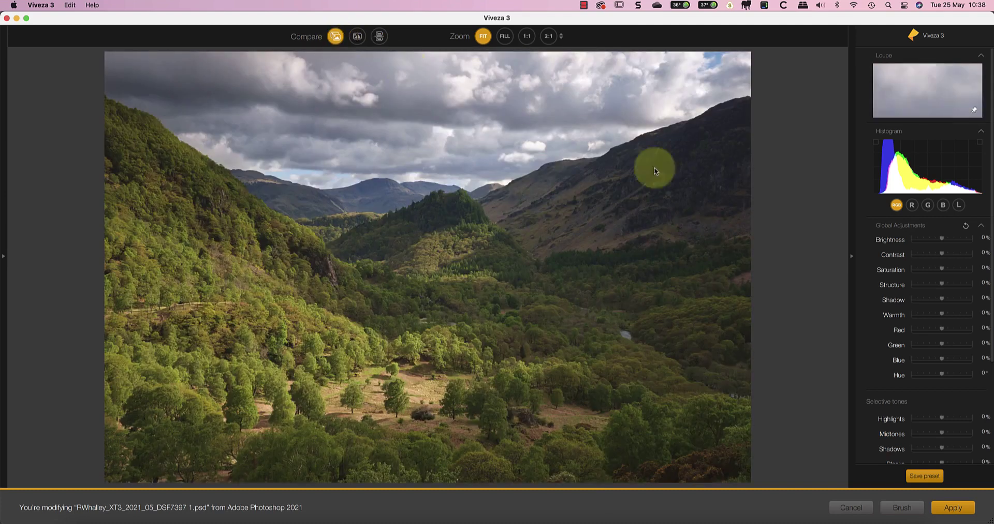
{"action": "left_click", "coordinate": [505, 38]}
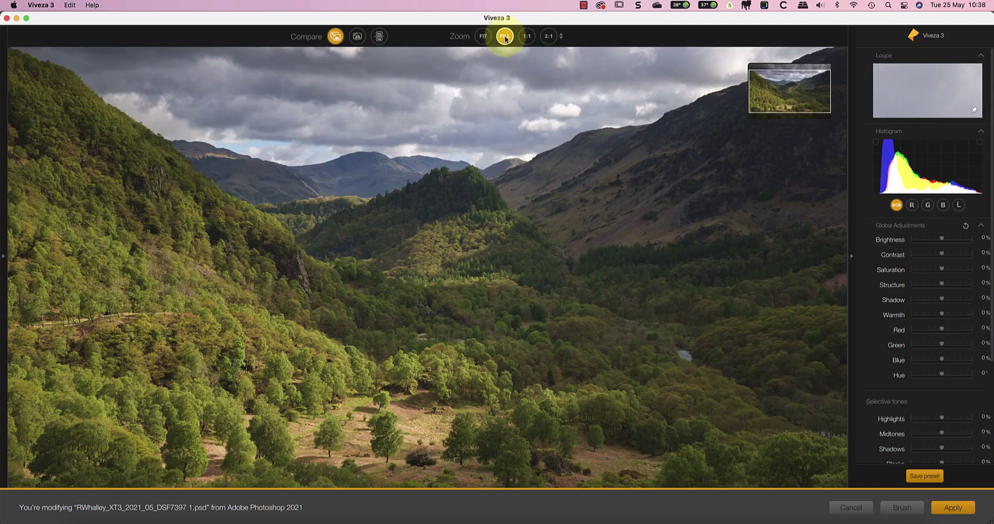
{"action": "left_click", "coordinate": [526, 38]}
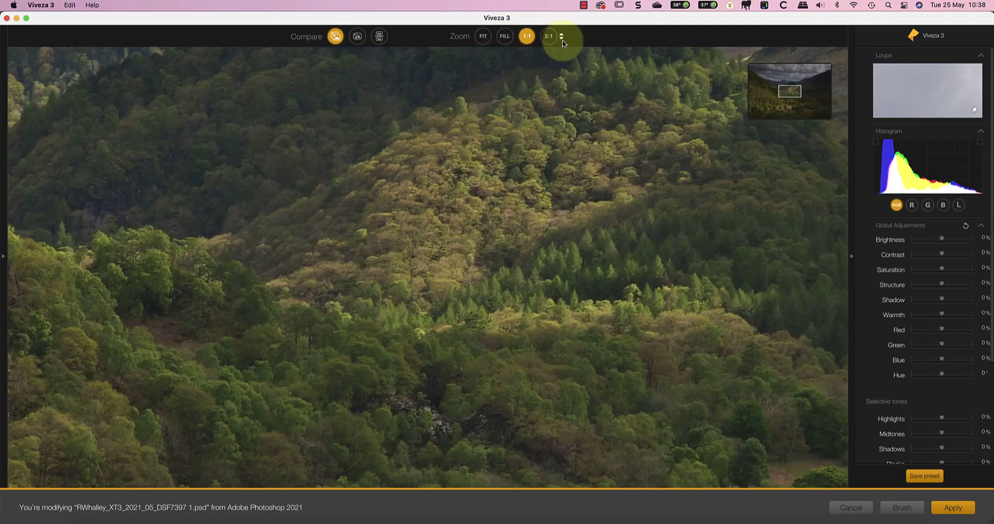
{"action": "left_click", "coordinate": [561, 37]}
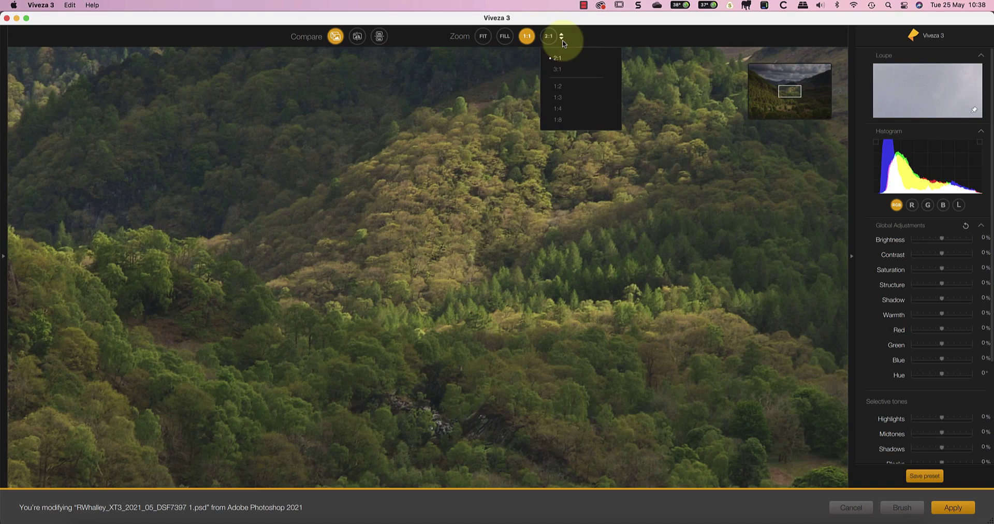
{"action": "left_click", "coordinate": [559, 86]}
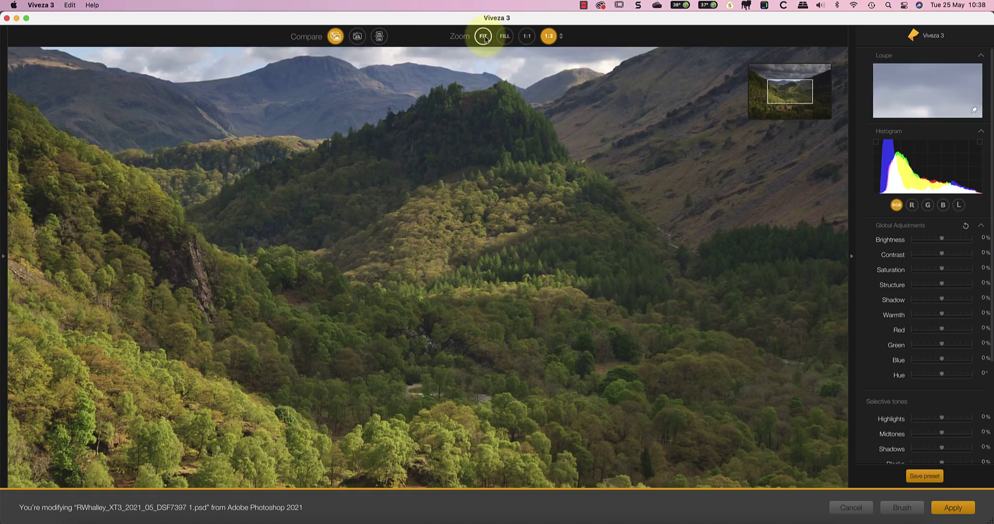
{"action": "left_click", "coordinate": [486, 39]}
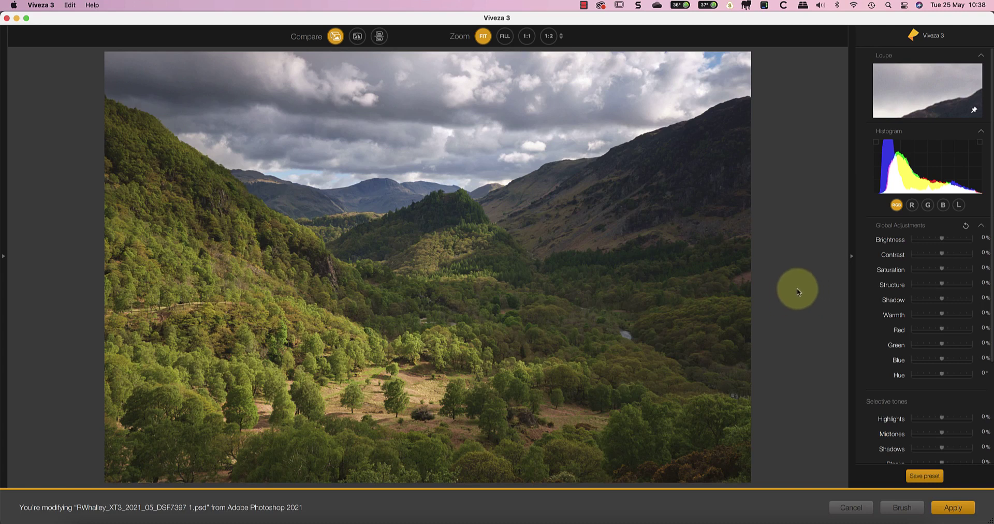
Browse the Viveza 3 presets, including 002 Blue Hour and the Custom and Imported groups.
{"action": "left_click", "coordinate": [4, 257]}
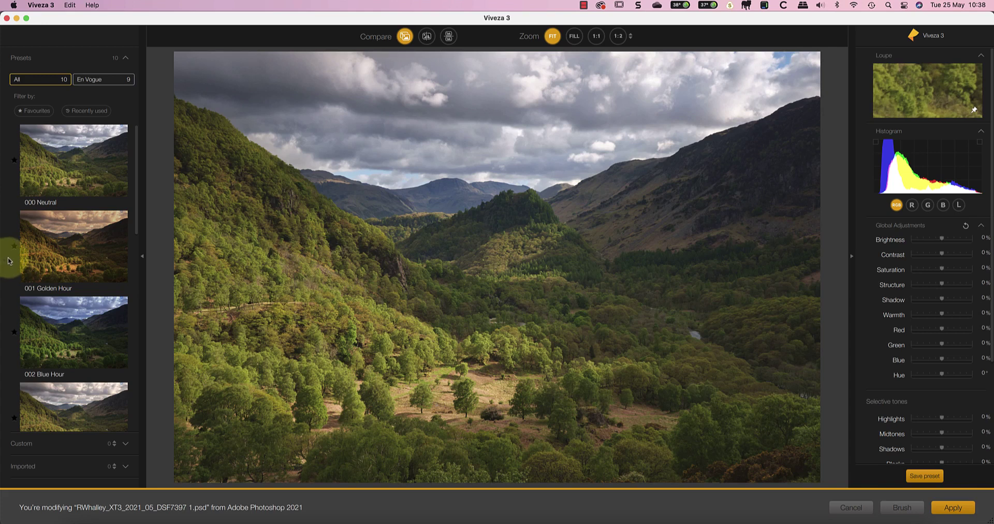
{"action": "scroll", "coordinate": [52, 272], "scroll_direction": "down", "scroll_amount": 2}
{"action": "left_click", "coordinate": [53, 275]}
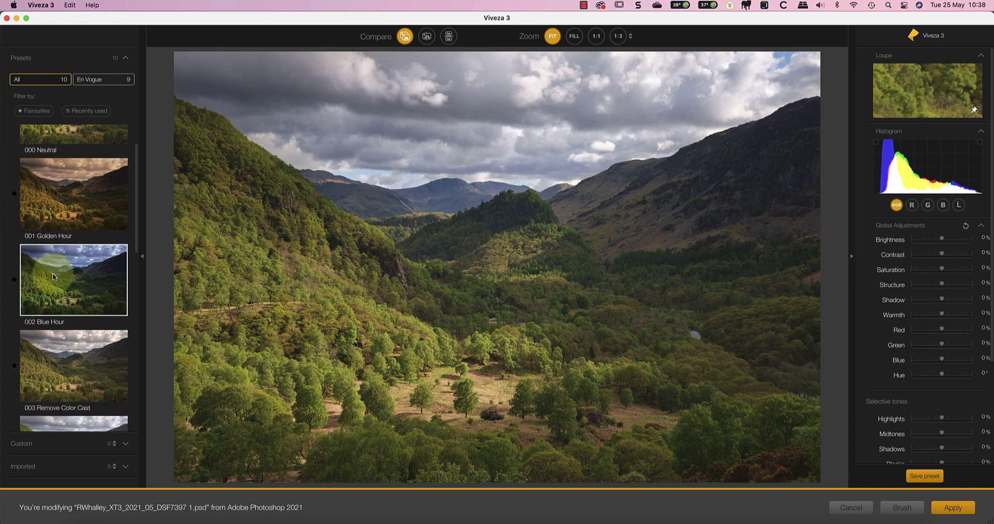
{"action": "scroll", "coordinate": [52, 275], "scroll_direction": "up", "scroll_amount": 2}
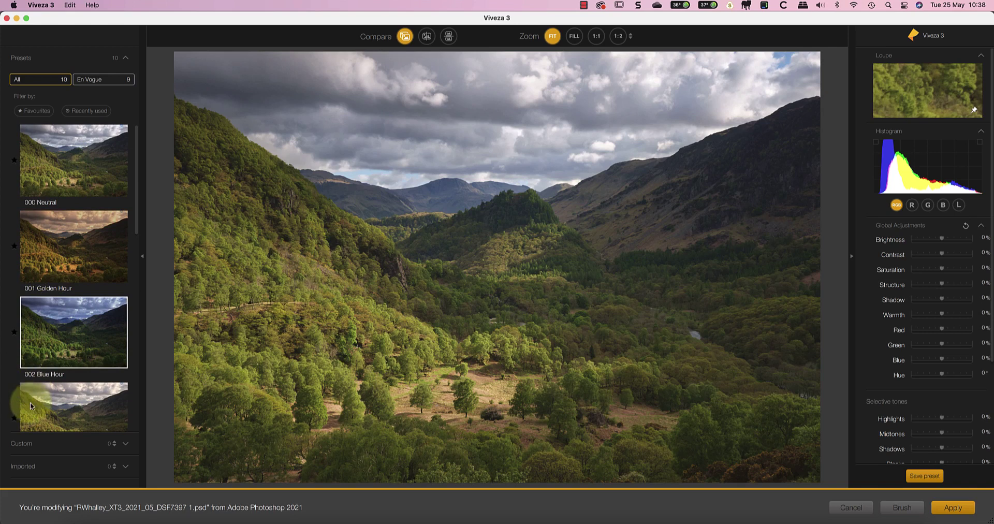
{"action": "left_click", "coordinate": [28, 445]}
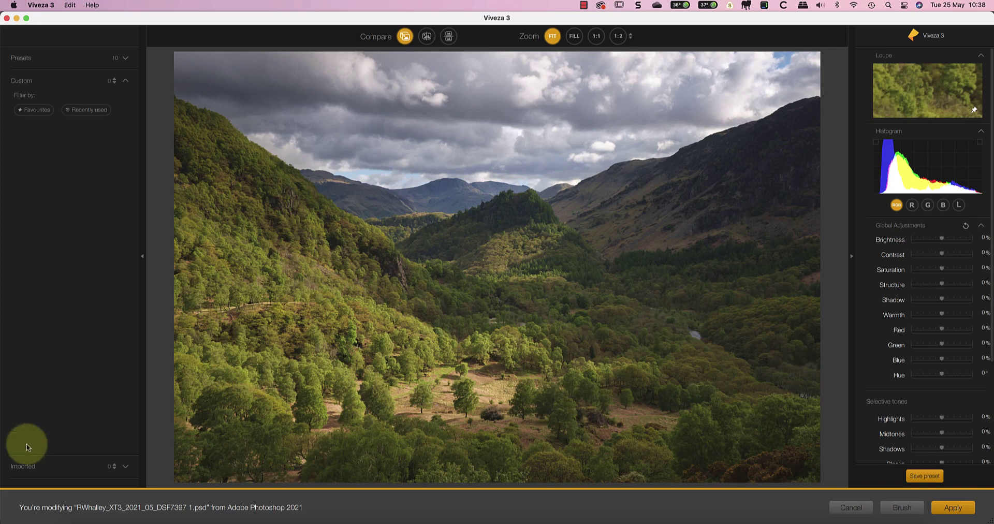
{"action": "left_click", "coordinate": [29, 467]}
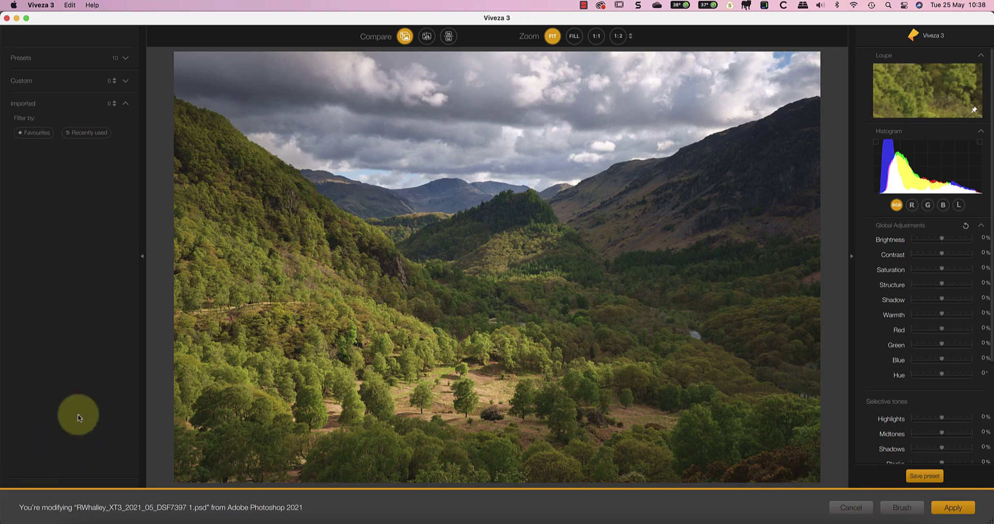
{"action": "left_click", "coordinate": [22, 59]}
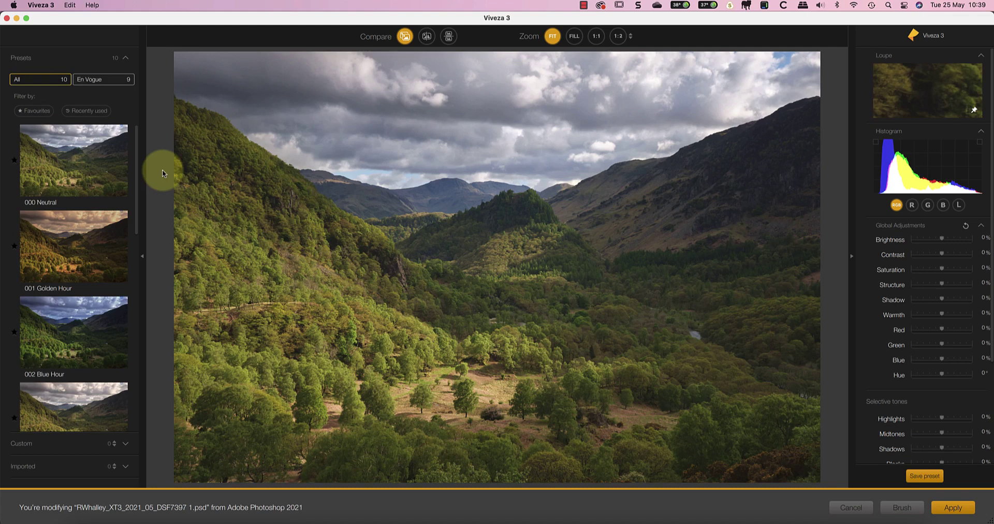
Apply the 002 Blue Hour preset, confirming the replacement of current settings.
{"action": "left_click", "coordinate": [57, 333]}
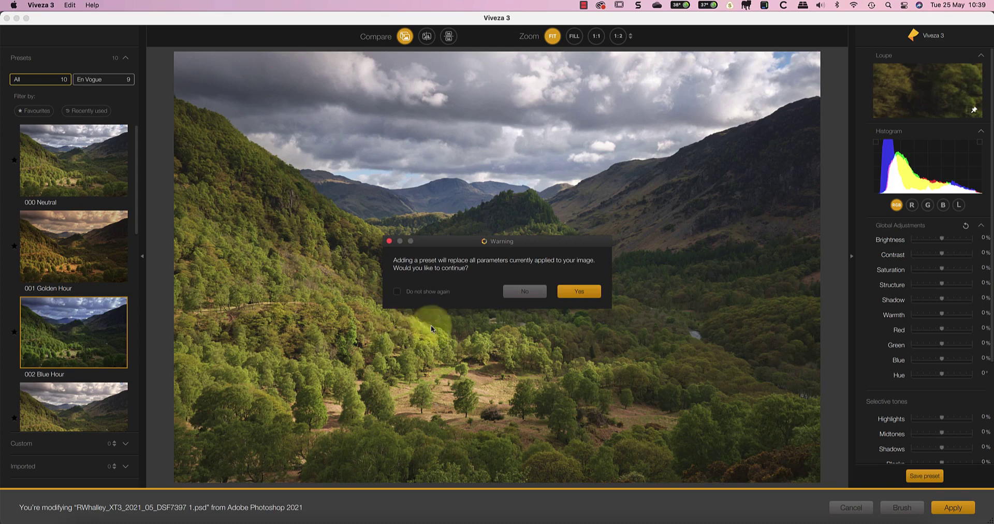
{"action": "left_click", "coordinate": [571, 294]}
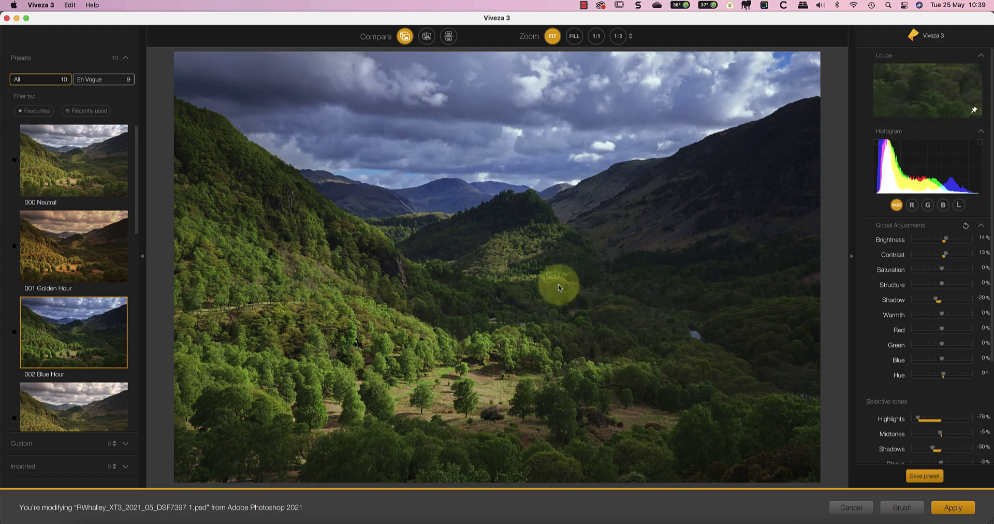
{"action": "scroll", "coordinate": [86, 348], "scroll_direction": "down", "scroll_amount": 2}
{"action": "scroll", "coordinate": [86, 345], "scroll_direction": "down", "scroll_amount": 10}
{"action": "scroll", "coordinate": [86, 344], "scroll_direction": "down", "scroll_amount": 6}
Apply the 007 Sharpen Eyes preset, adding Left Eye and Right Eye control points.
{"action": "left_click", "coordinate": [68, 264]}
{"action": "left_click", "coordinate": [583, 296]}
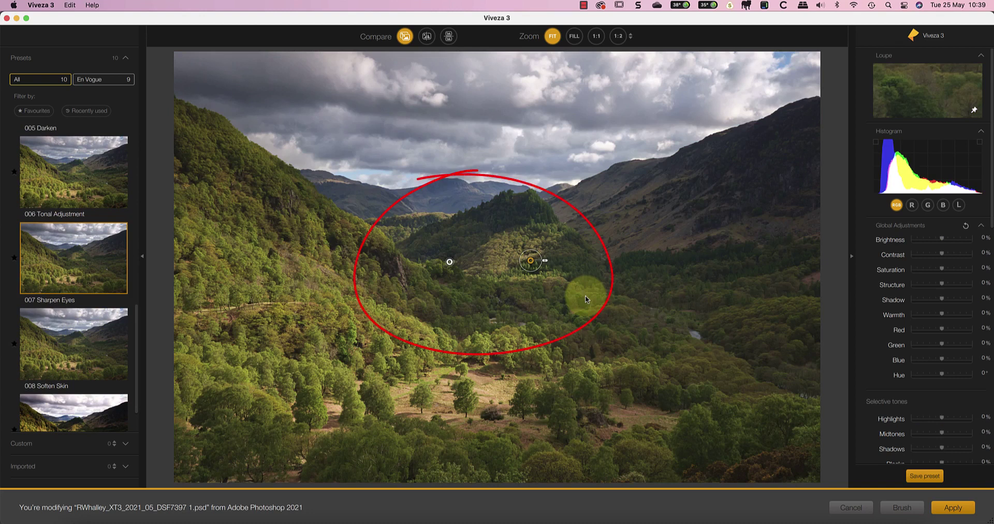
{"action": "scroll", "coordinate": [870, 319], "scroll_direction": "down", "scroll_amount": 10}
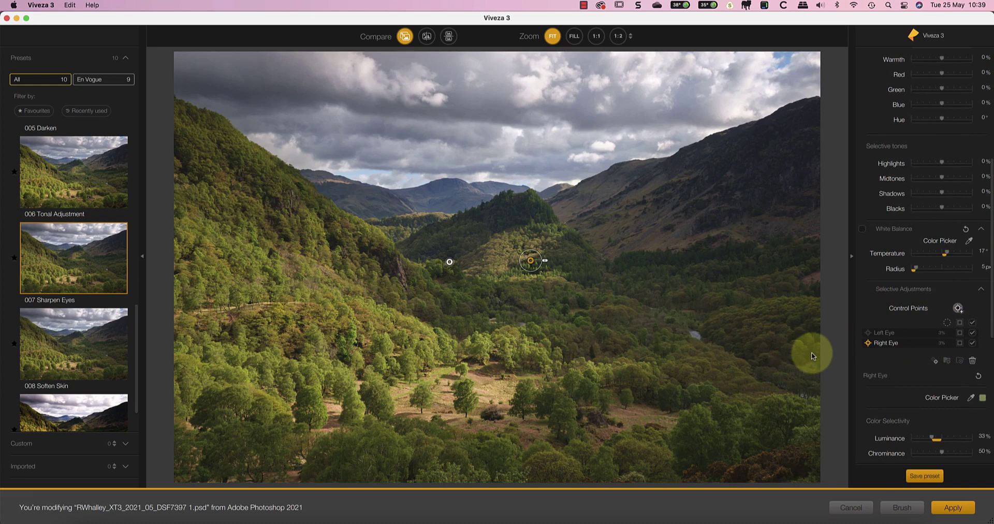
Start saving the current settings as a new preset, then cancel.
{"action": "left_click", "coordinate": [924, 475]}
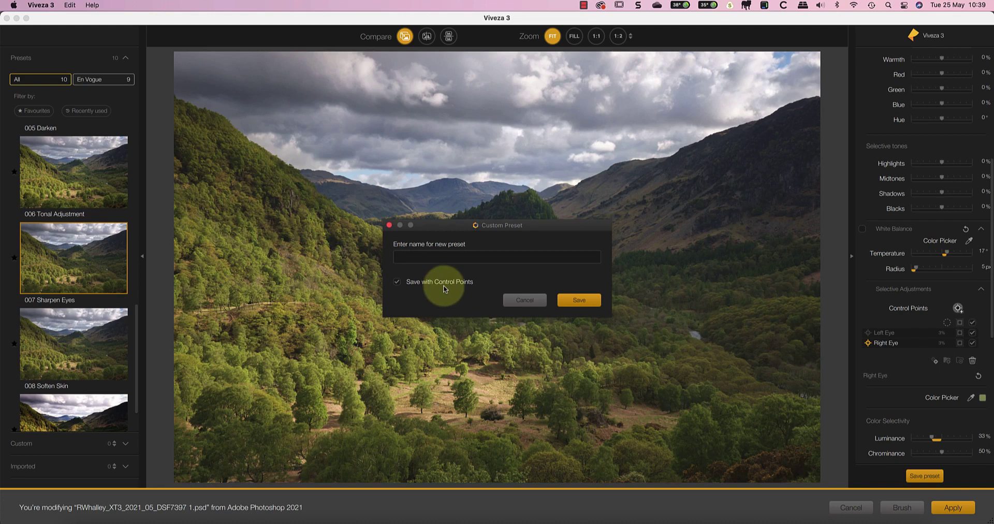
{"action": "left_click", "coordinate": [522, 302]}
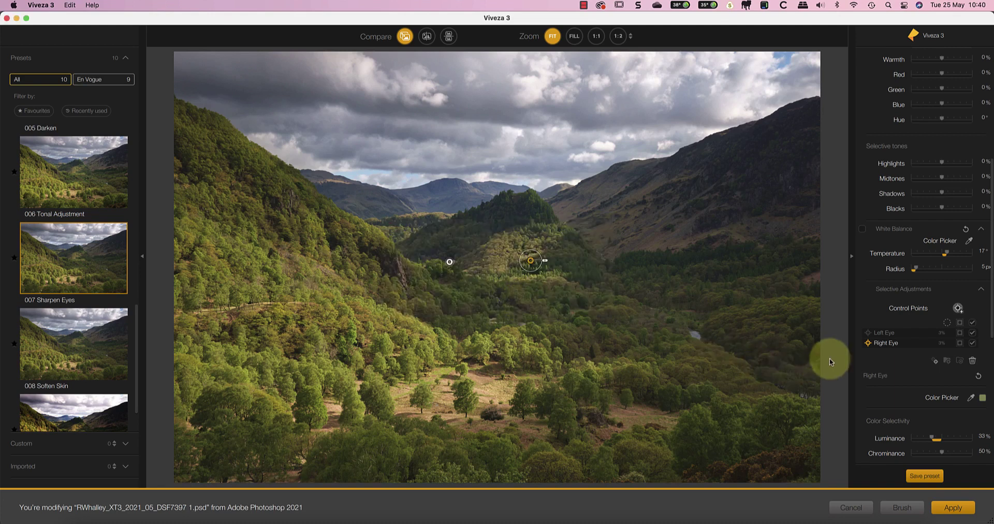
{"action": "left_click_drag", "start_coordinate": [138, 322], "coordinate": [120, 127]}
Reset the photo to 000 Neutral and enable White Balance at -8° temperature.
{"action": "left_click", "coordinate": [72, 160]}
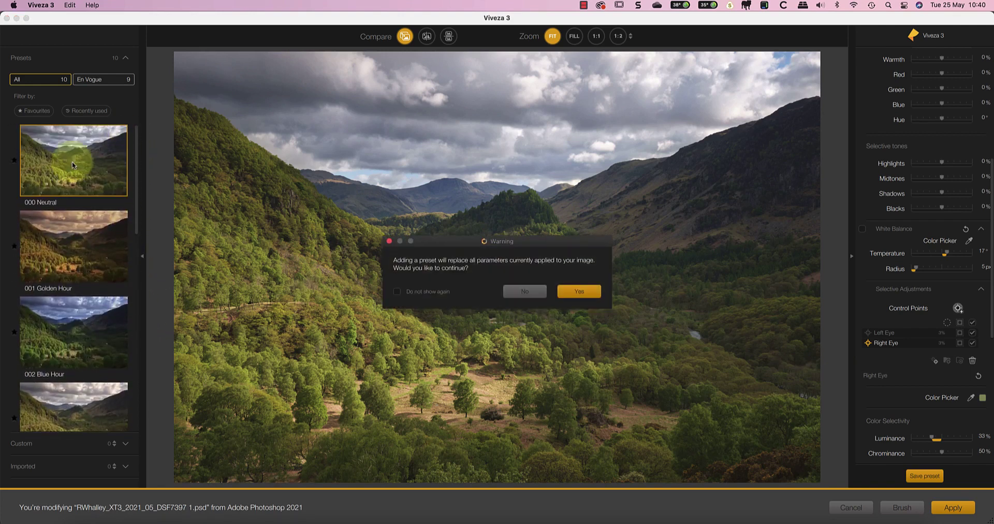
{"action": "left_click", "coordinate": [578, 291]}
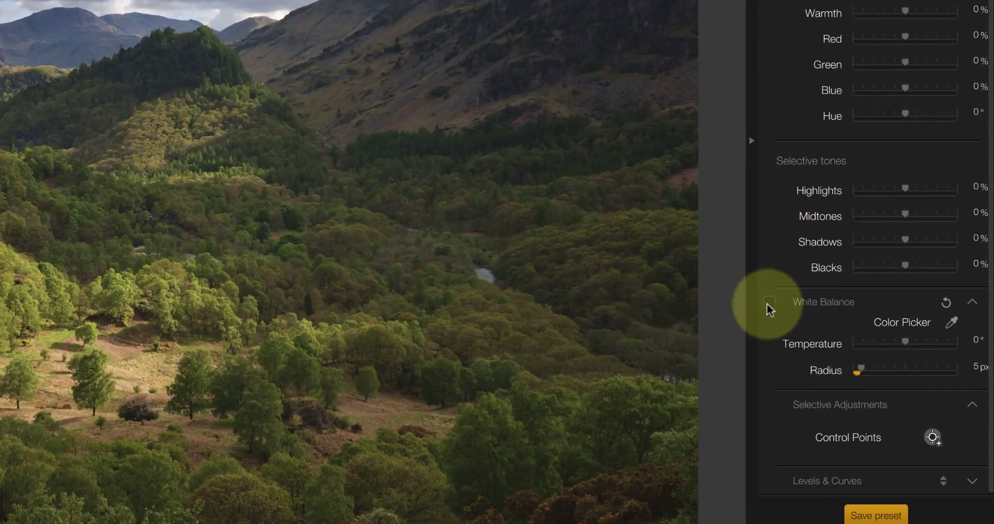
{"action": "left_click", "coordinate": [768, 302]}
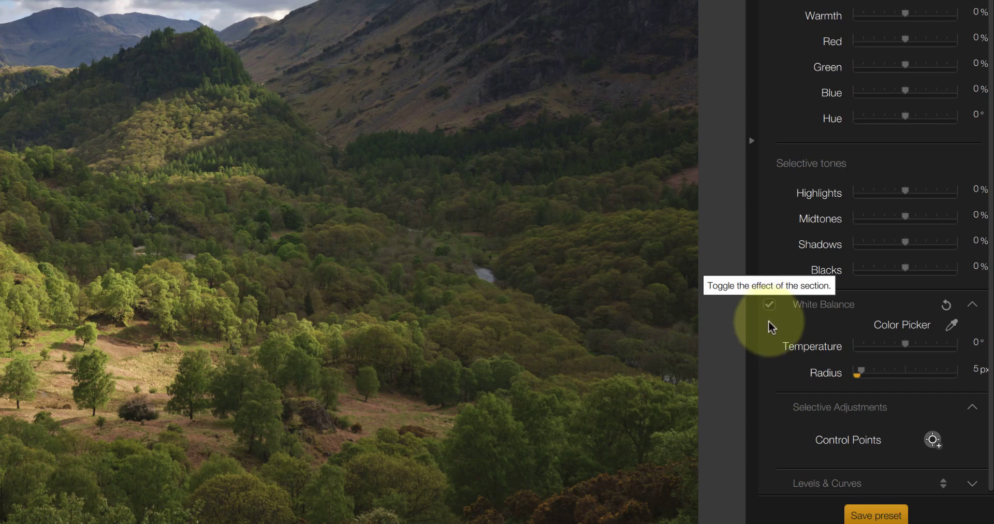
{"action": "left_click", "coordinate": [906, 344]}
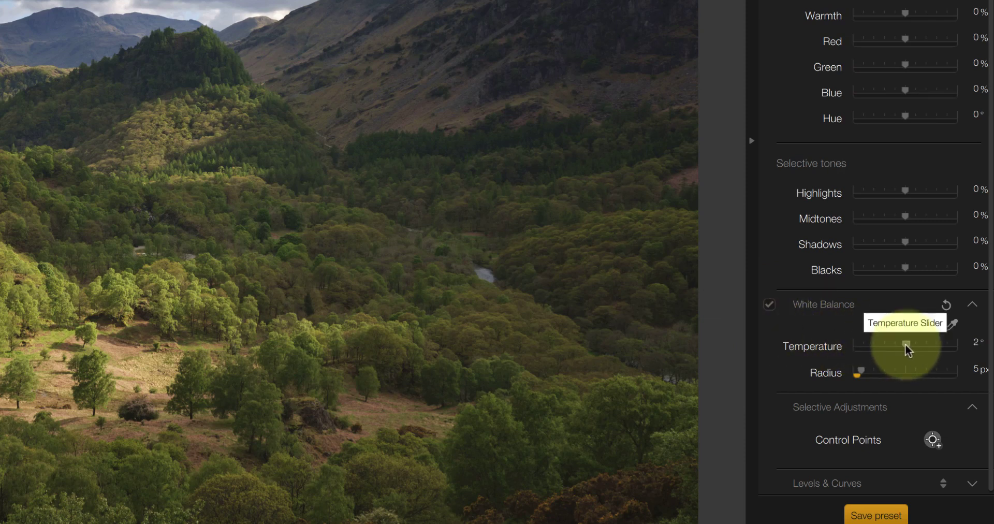
{"action": "mouse_move", "coordinate": [905, 344]}
{"action": "left_mouse_down"}
{"action": "mouse_move", "coordinate": [925, 343]}
{"action": "mouse_move", "coordinate": [887, 345]}
{"action": "mouse_move", "coordinate": [900, 345]}
{"action": "left_mouse_up"}
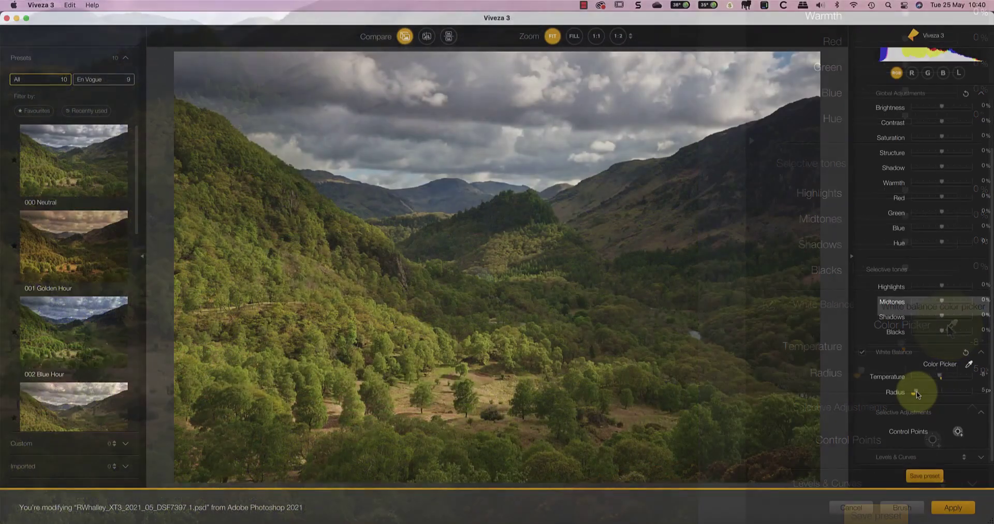
Reduce the White Balance radius to 5 px.
{"action": "left_click", "coordinate": [915, 391]}
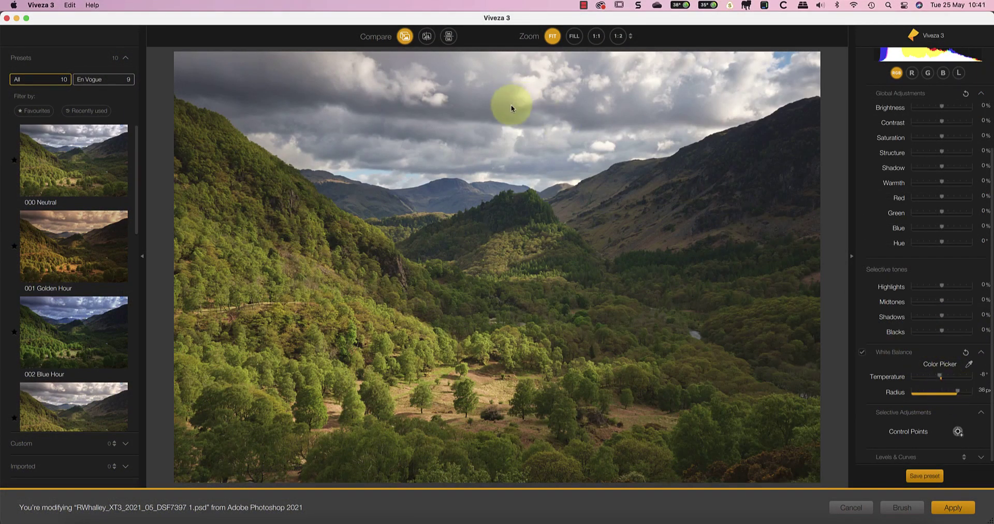
{"action": "left_click", "coordinate": [971, 366]}
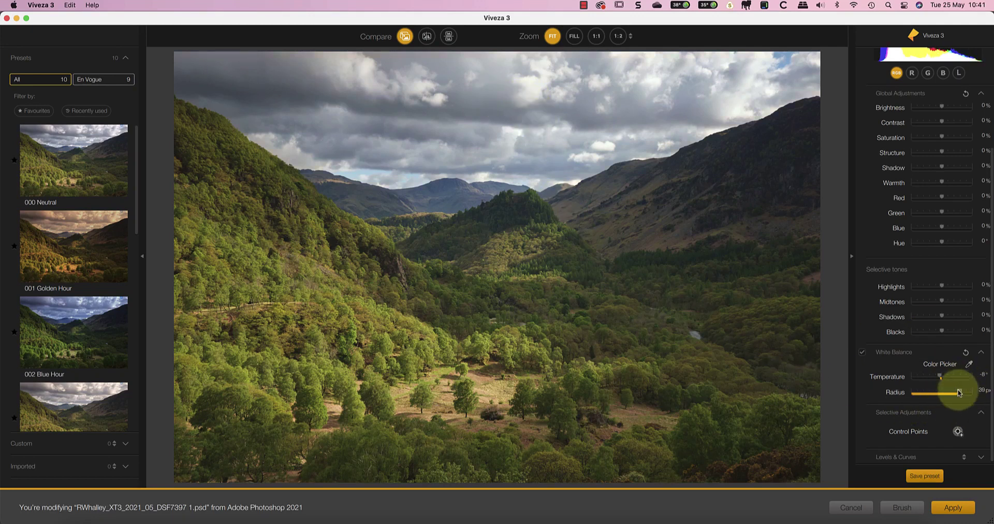
{"action": "left_click_drag", "start_coordinate": [956, 393], "coordinate": [866, 383]}
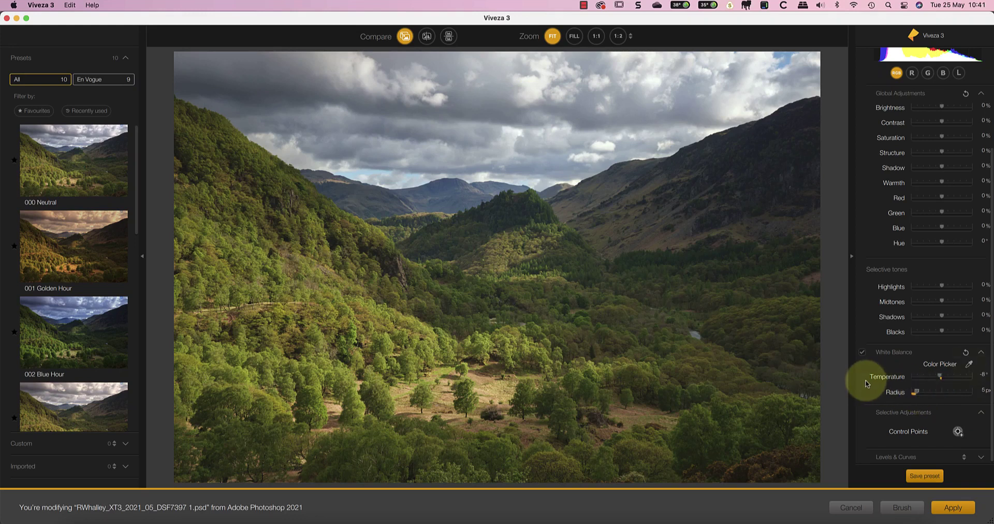
Sample a sky colour, then set Highlights -6%, Midtones 21% and Shadows -11%.
{"action": "left_click", "coordinate": [969, 363]}
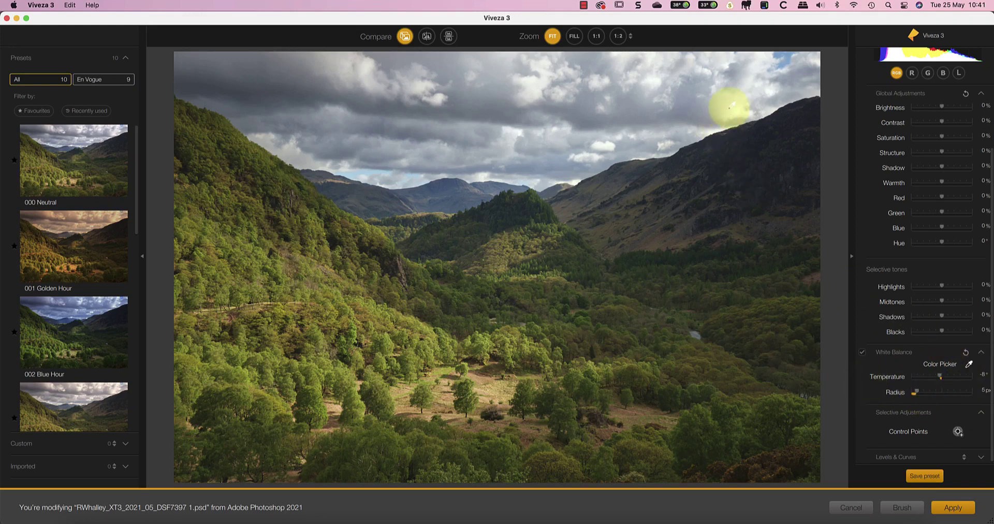
{"action": "left_click_drag", "start_coordinate": [731, 105], "coordinate": [533, 89]}
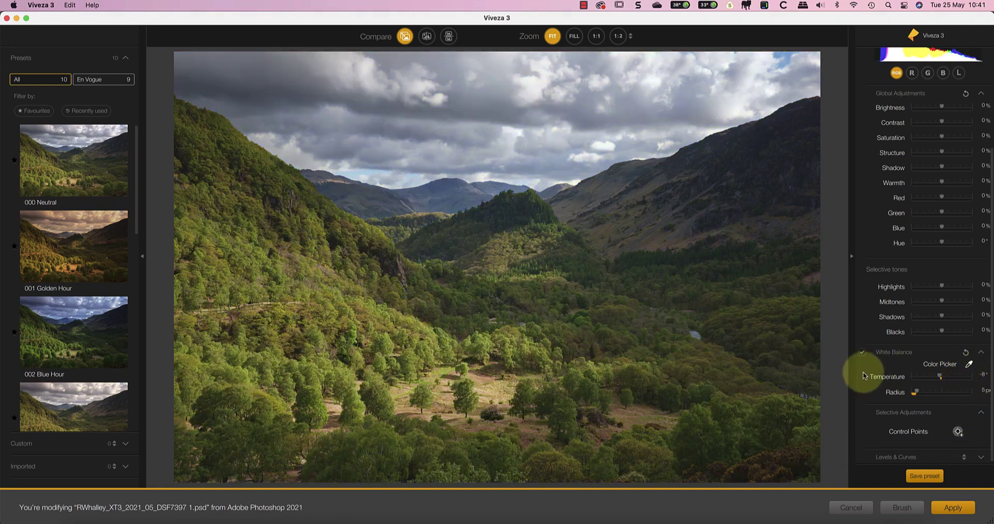
{"action": "scroll", "coordinate": [876, 391], "scroll_direction": "down", "scroll_amount": 1}
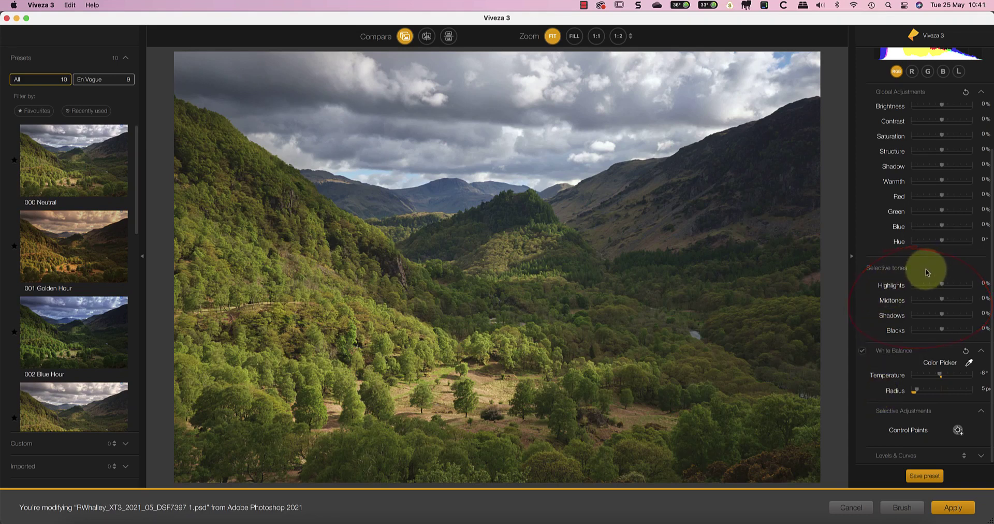
{"action": "mouse_move", "coordinate": [940, 285]}
{"action": "left_mouse_down"}
{"action": "mouse_move", "coordinate": [930, 284]}
{"action": "mouse_move", "coordinate": [939, 285]}
{"action": "left_mouse_up"}
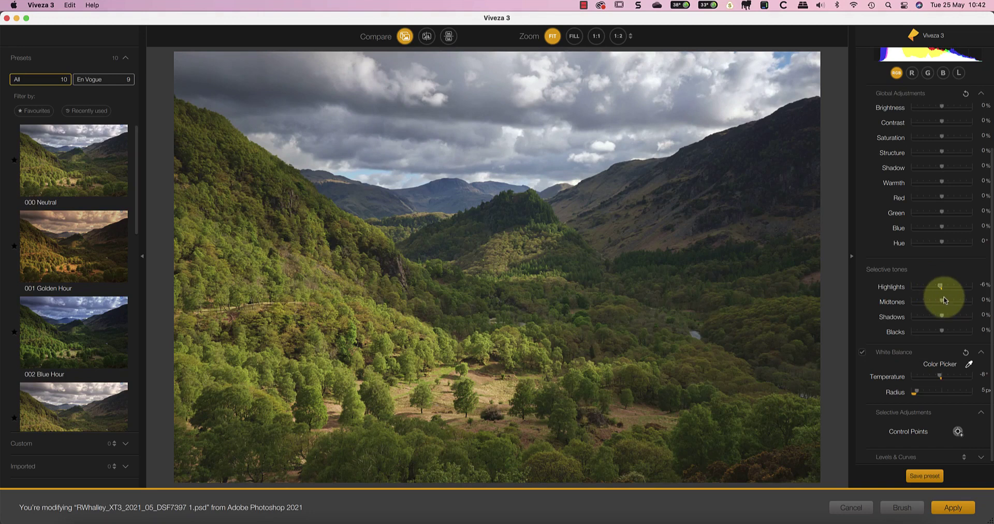
{"action": "left_click_drag", "start_coordinate": [941, 300], "coordinate": [947, 300]}
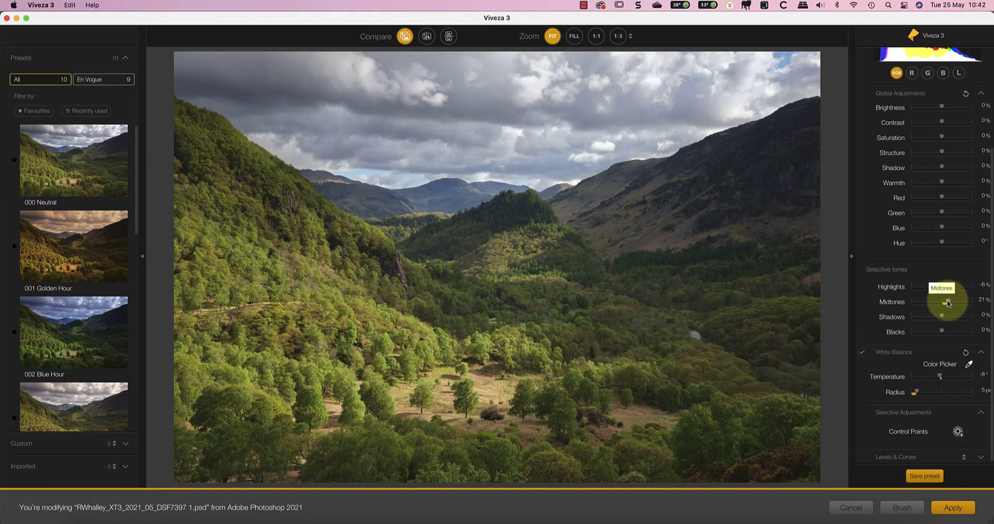
{"action": "left_click_drag", "start_coordinate": [940, 314], "coordinate": [938, 316]}
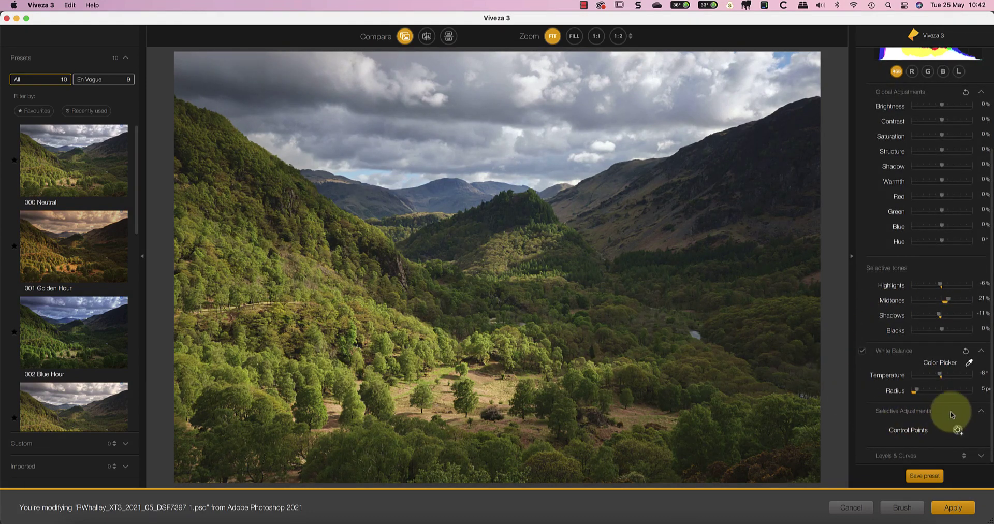
Place a control point on the central wooded hill, enlarge it, and name it 'Castle Crag Hill'.
{"action": "left_click", "coordinate": [957, 430]}
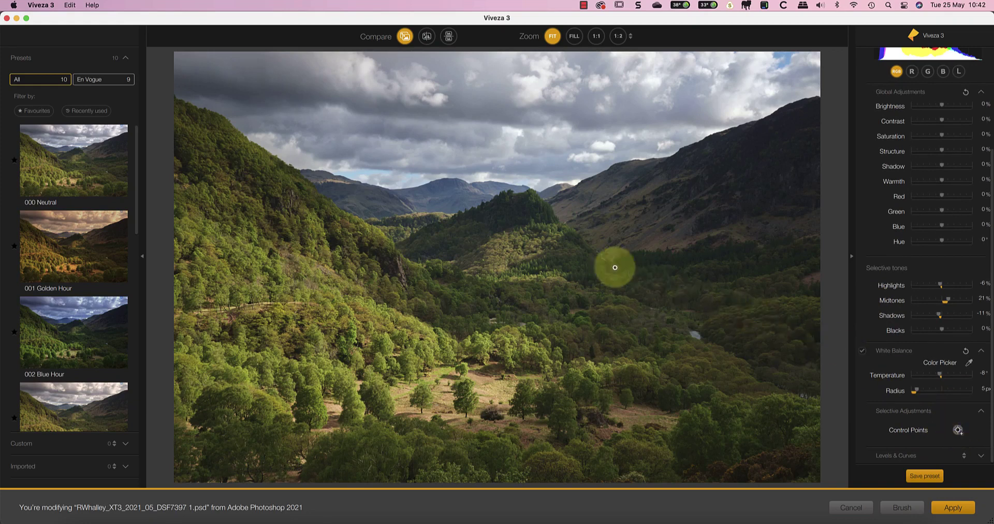
{"action": "left_click", "coordinate": [543, 261]}
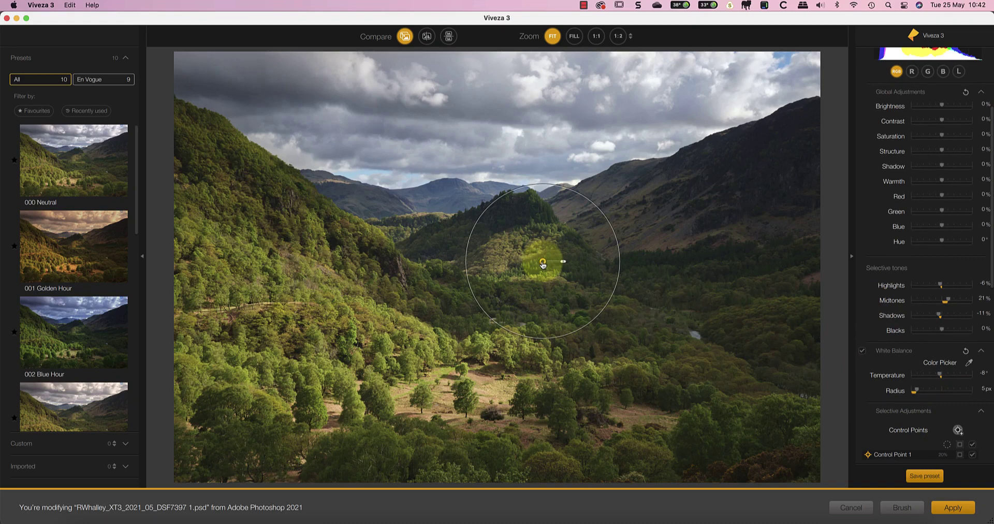
{"action": "left_click_drag", "start_coordinate": [563, 262], "coordinate": [566, 259]}
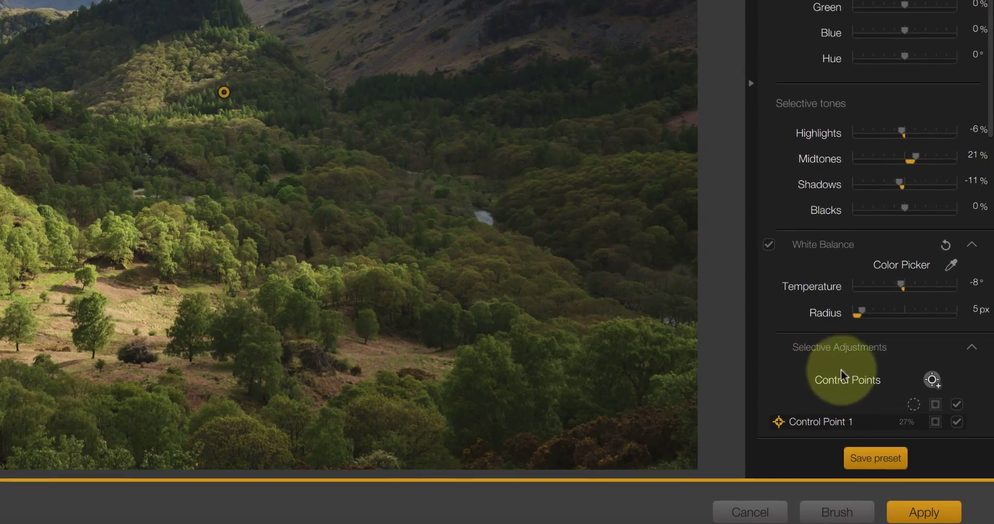
{"action": "mouse_move", "coordinate": [902, 454]}
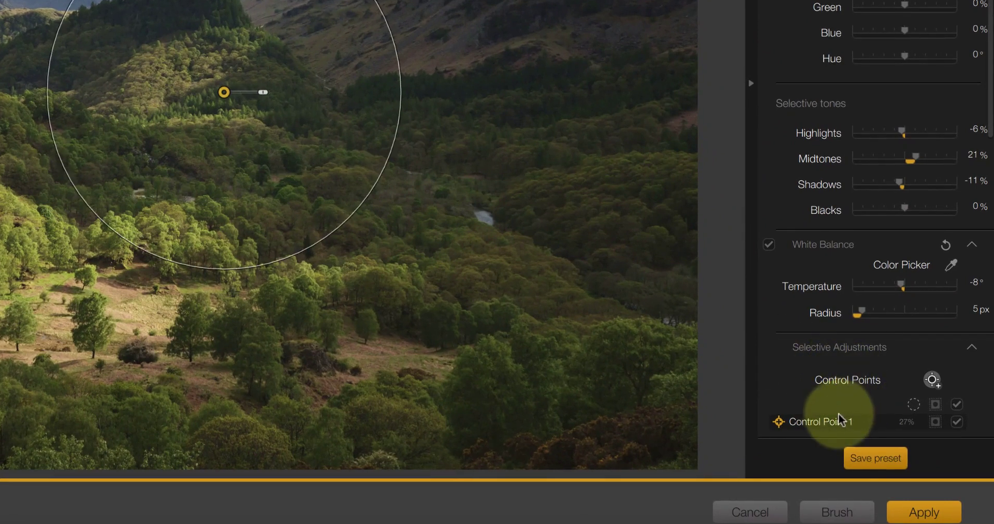
{"action": "double_click", "coordinate": [834, 422]}
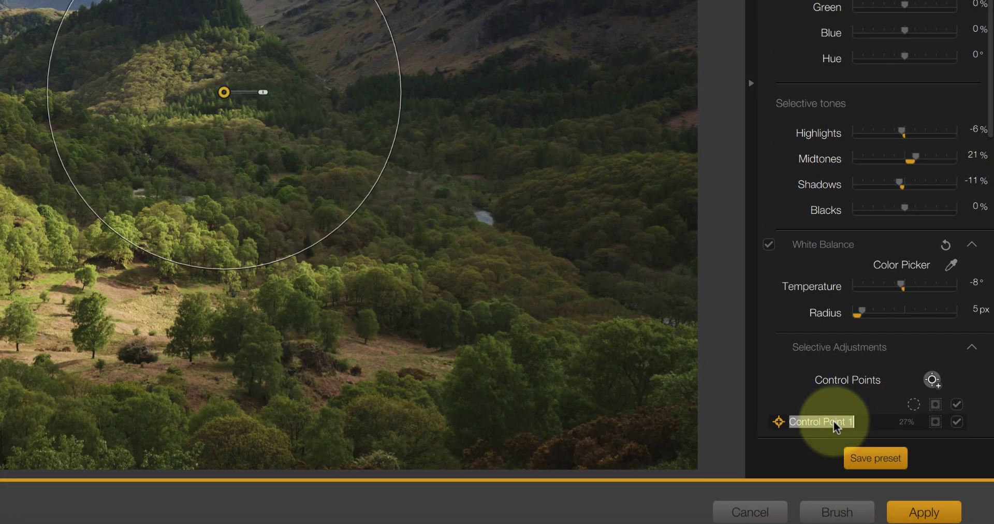
{"action": "type", "text": "Castle"}
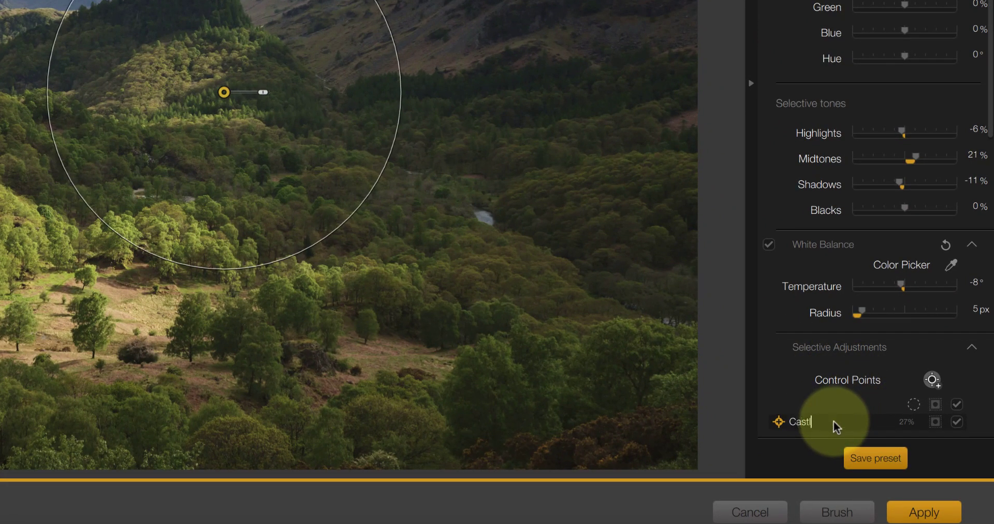
{"action": "type", "text": " Crag Hill"}
{"action": "key", "text": "Return"}
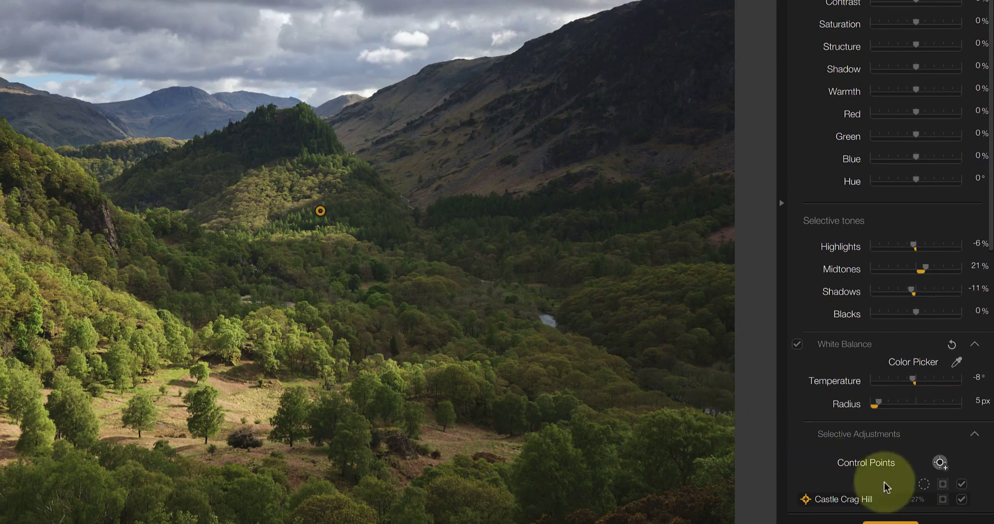
Show the Castle Crag Hill mask, reposition the point and enlarge it to 29%.
{"action": "left_click", "coordinate": [942, 500]}
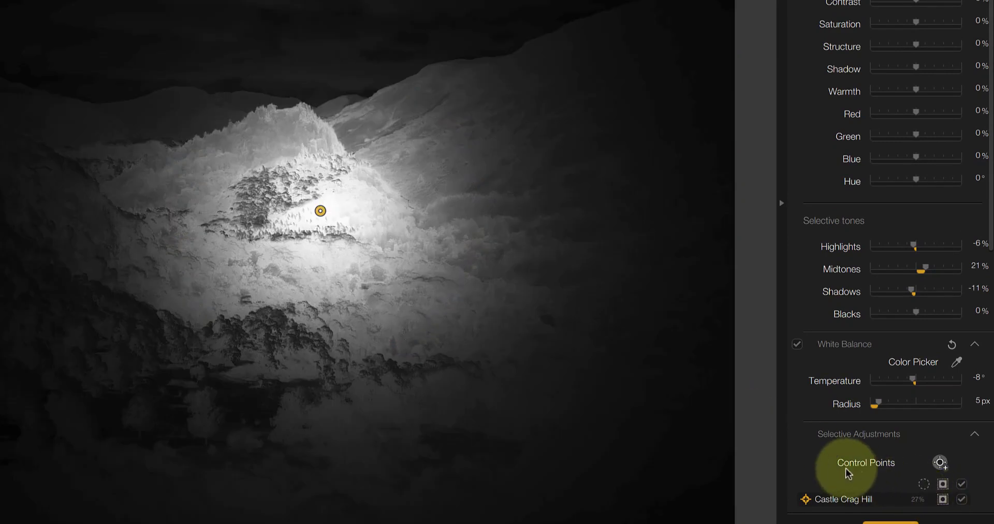
{"action": "scroll", "coordinate": [831, 465], "scroll_direction": "down", "scroll_amount": 5}
{"action": "scroll", "coordinate": [831, 465], "scroll_direction": "down", "scroll_amount": 2}
{"action": "scroll", "coordinate": [831, 464], "scroll_direction": "up", "scroll_amount": 4}
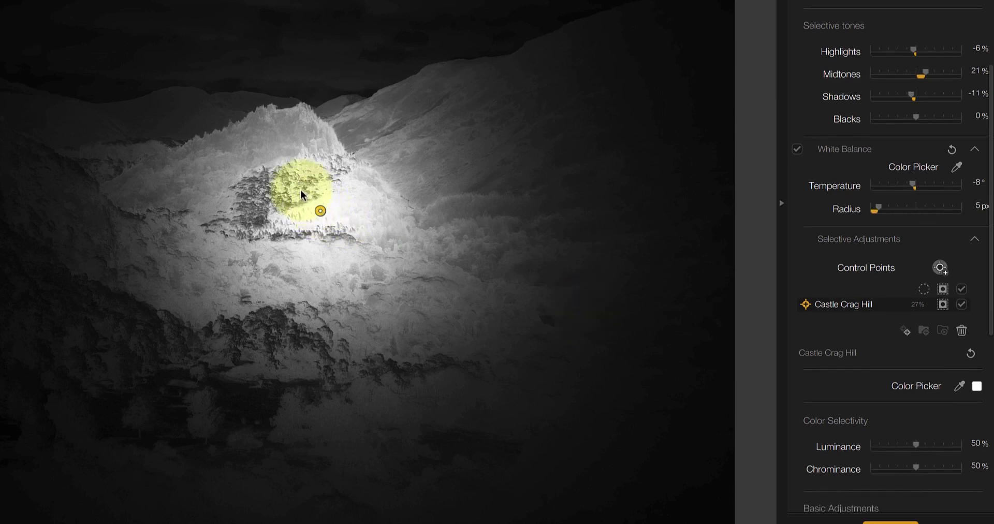
{"action": "mouse_move", "coordinate": [319, 211]}
{"action": "left_mouse_down"}
{"action": "mouse_move", "coordinate": [279, 203]}
{"action": "mouse_move", "coordinate": [331, 209]}
{"action": "mouse_move", "coordinate": [283, 152]}
{"action": "mouse_move", "coordinate": [296, 151]}
{"action": "mouse_move", "coordinate": [334, 211]}
{"action": "left_mouse_up"}
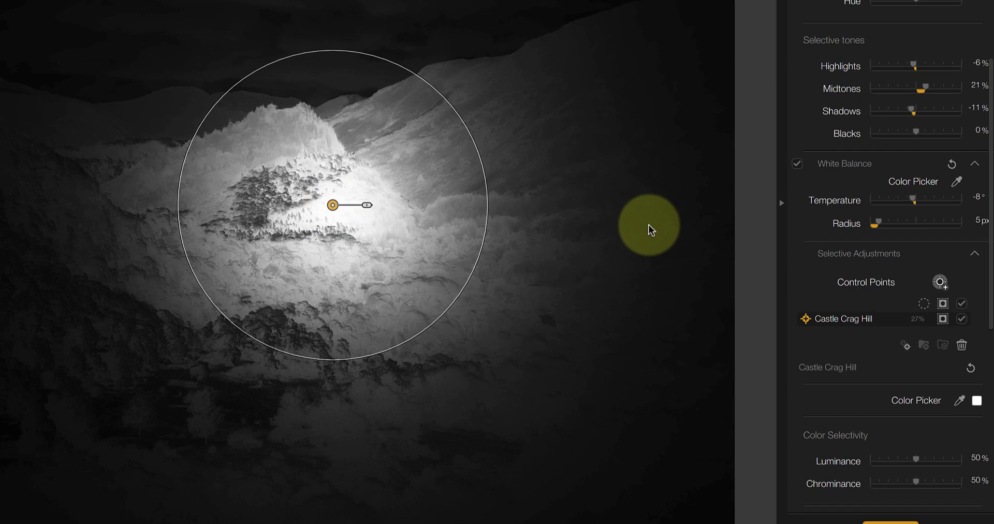
{"action": "left_click_drag", "start_coordinate": [368, 204], "coordinate": [367, 204]}
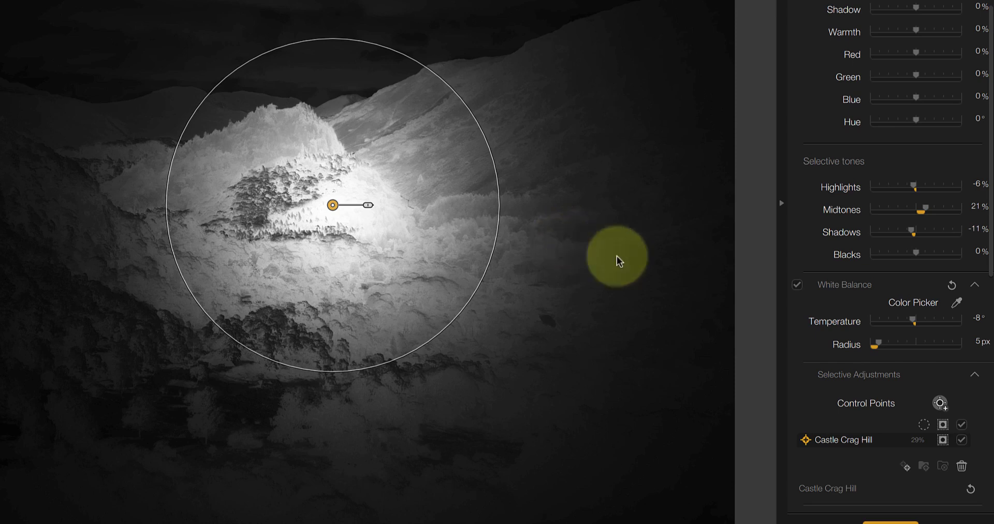
{"action": "scroll", "coordinate": [810, 432], "scroll_direction": "down", "scroll_amount": 5}
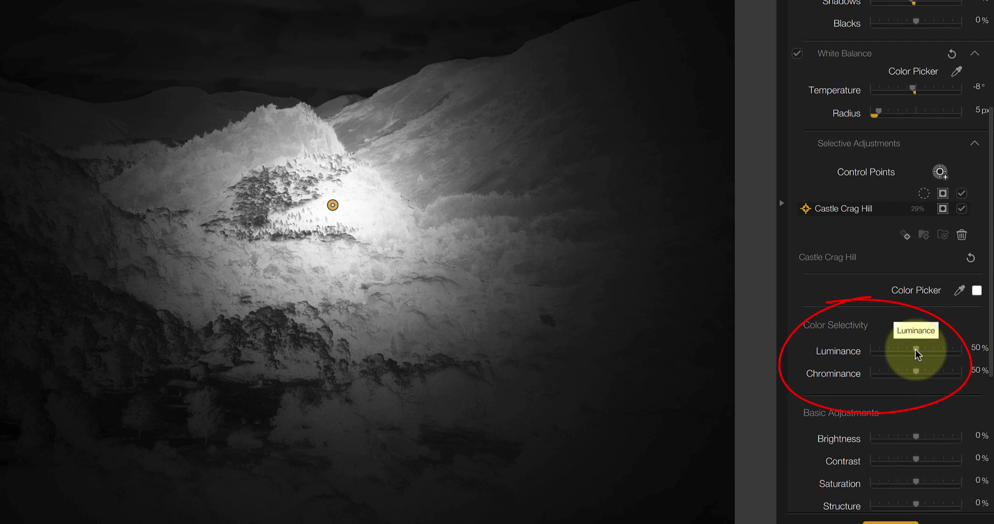
Set Castle Crag Hill's luminance and chrominance selectivity to 64% and hide the mask.
{"action": "left_click_drag", "start_coordinate": [915, 349], "coordinate": [928, 351]}
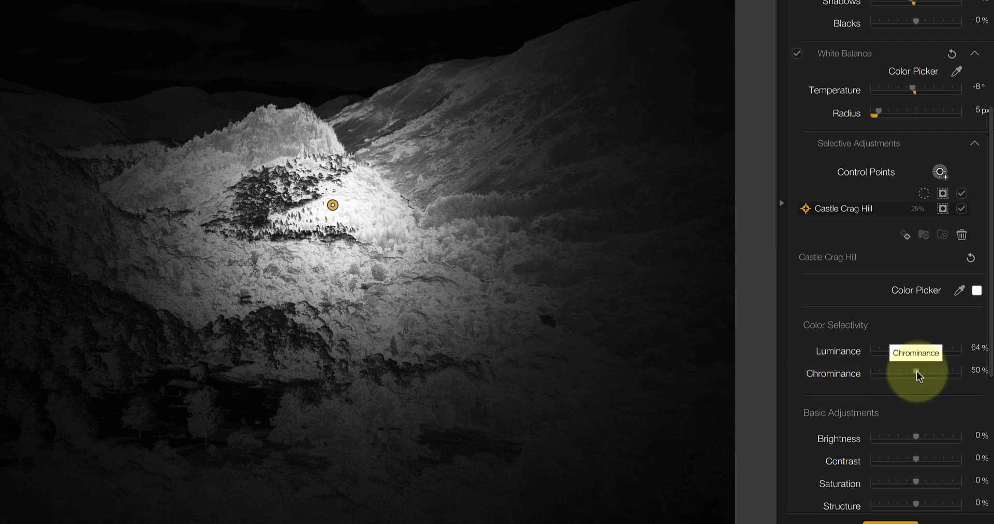
{"action": "left_click_drag", "start_coordinate": [916, 372], "coordinate": [885, 376]}
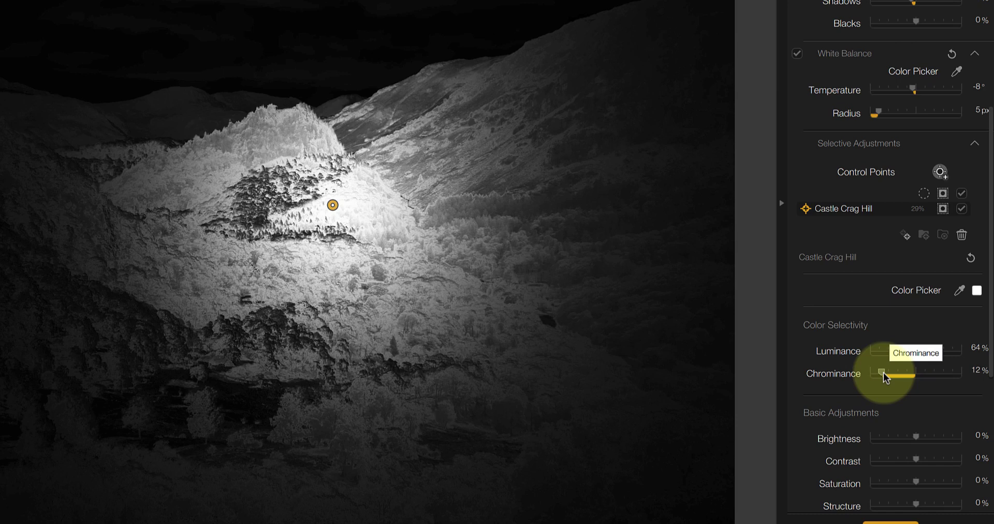
{"action": "left_click_drag", "start_coordinate": [883, 371], "coordinate": [927, 374]}
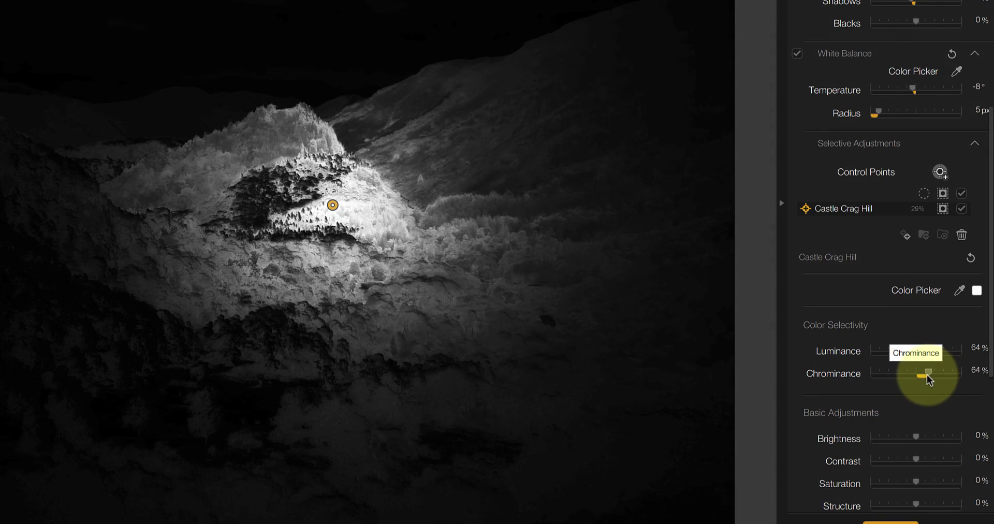
{"action": "left_click", "coordinate": [943, 207]}
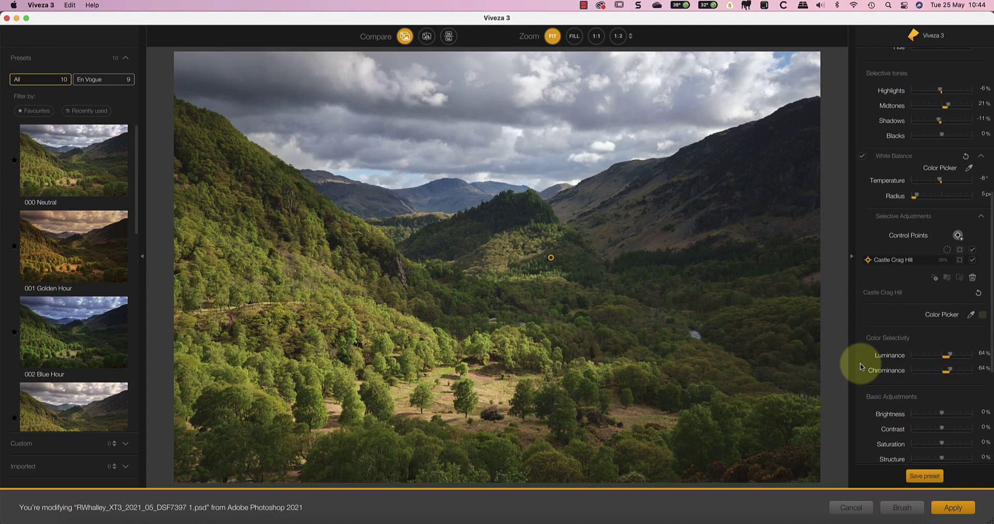
Give the Castle Crag Hill point Contrast 11%, Blue 8% and Shadows -11%, then deselect it.
{"action": "scroll", "coordinate": [859, 371], "scroll_direction": "down", "scroll_amount": 5}
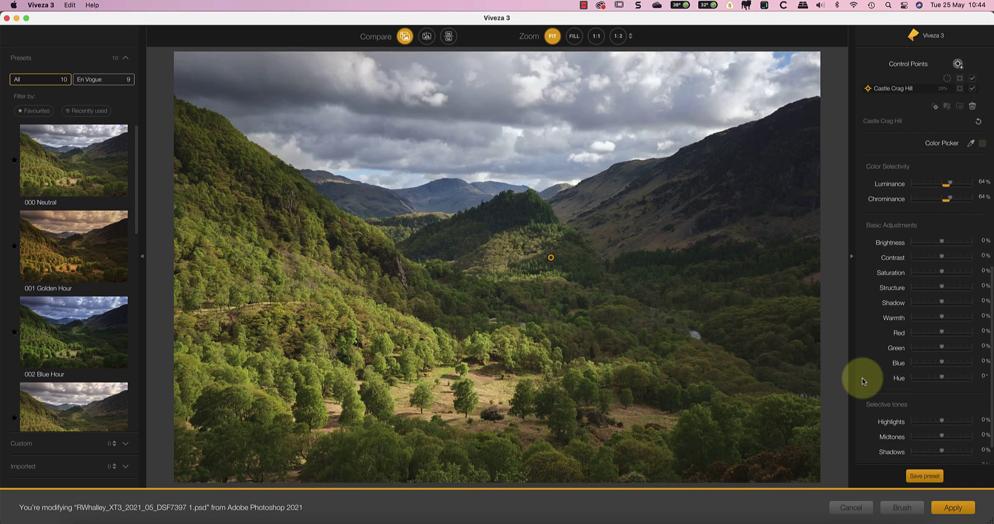
{"action": "scroll", "coordinate": [862, 377], "scroll_direction": "down", "scroll_amount": 1}
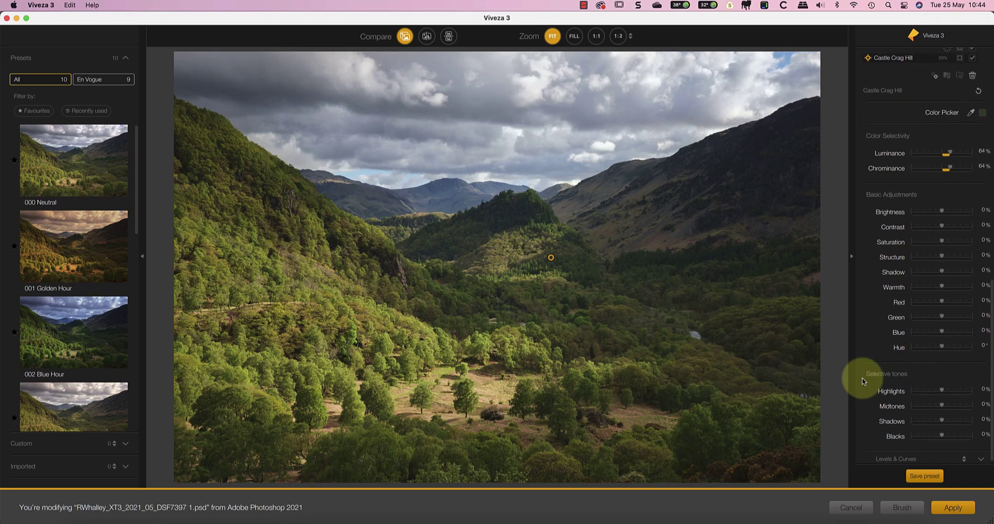
{"action": "left_click_drag", "start_coordinate": [945, 427], "coordinate": [936, 422]}
{"action": "left_click_drag", "start_coordinate": [944, 227], "coordinate": [945, 229]}
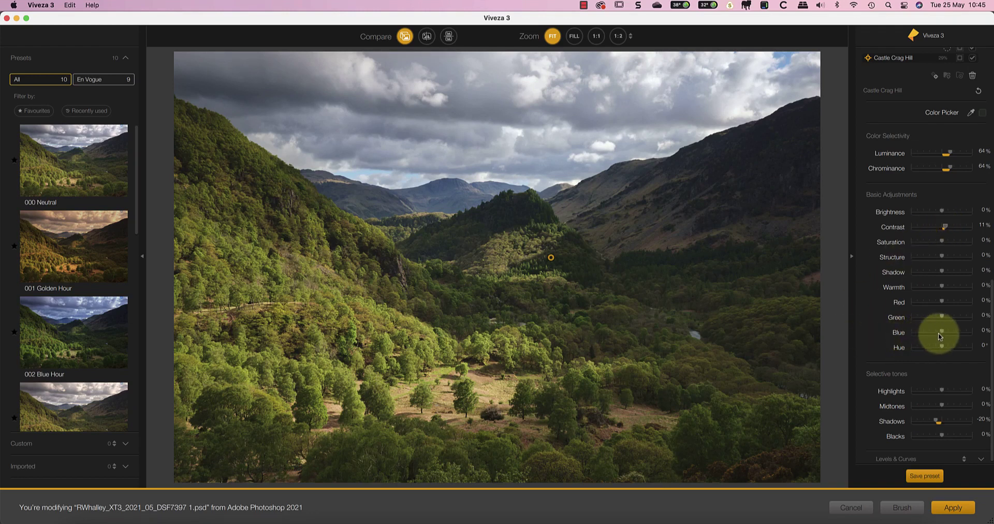
{"action": "left_click_drag", "start_coordinate": [942, 334], "coordinate": [944, 335]}
{"action": "scroll", "coordinate": [868, 337], "scroll_direction": "down", "scroll_amount": 1}
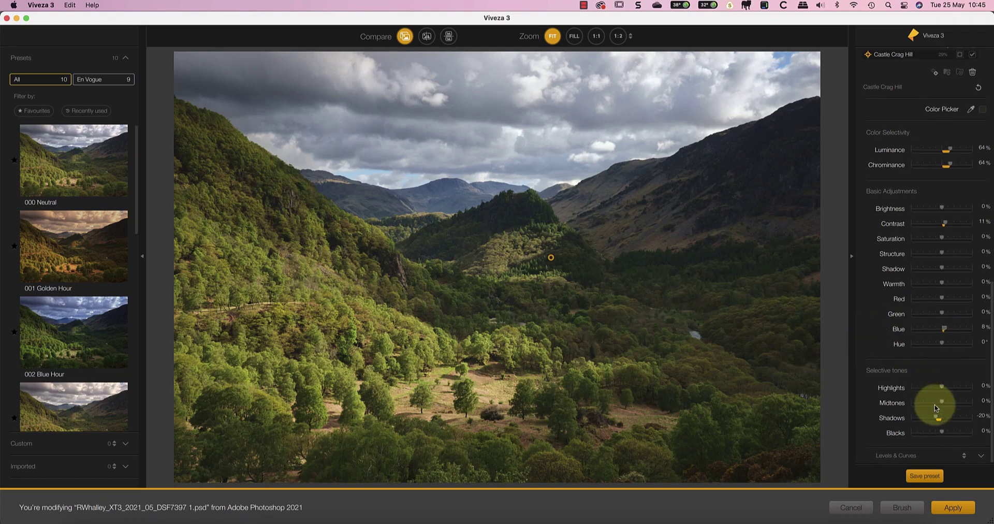
{"action": "left_click_drag", "start_coordinate": [940, 415], "coordinate": [939, 418]}
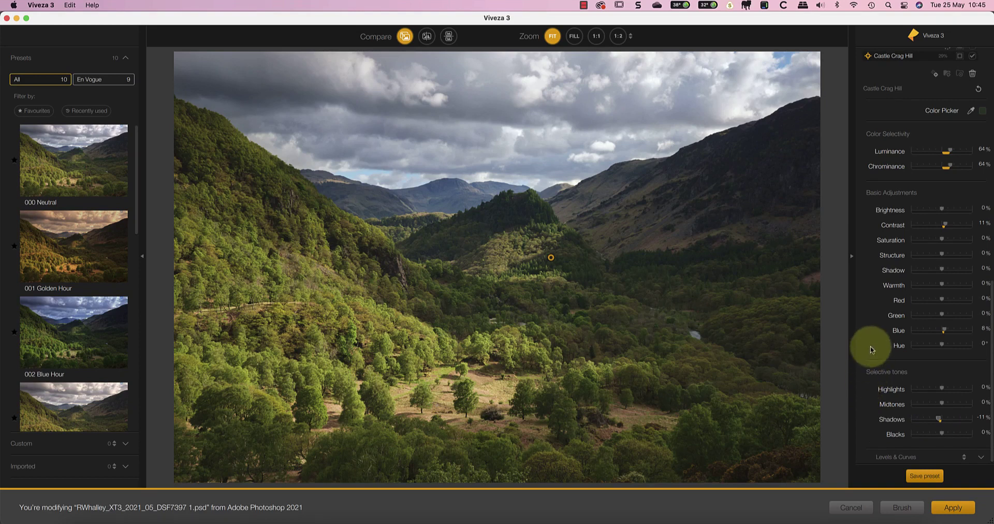
{"action": "scroll", "coordinate": [869, 342], "scroll_direction": "up", "scroll_amount": 6}
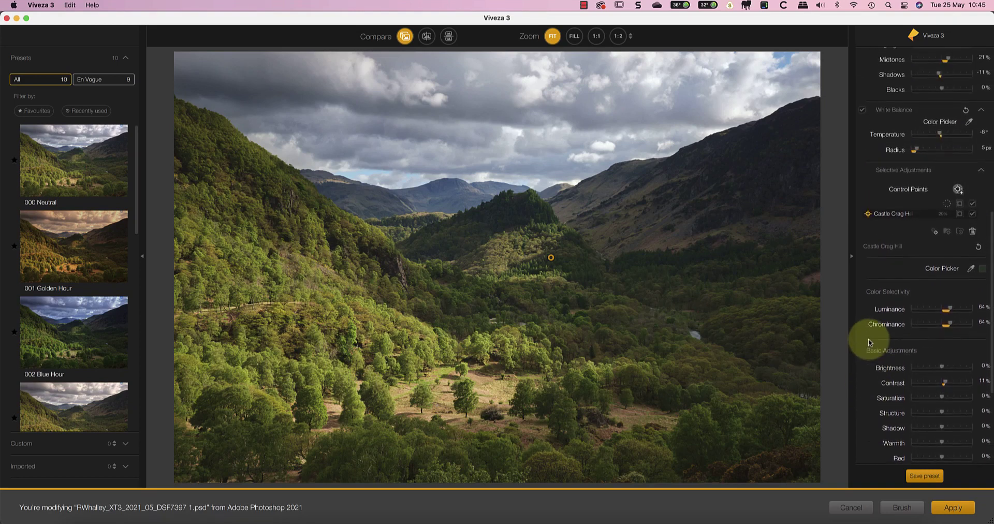
{"action": "left_click", "coordinate": [957, 189]}
Add a second control point on the left slope, enlarge its area and shift it right.
{"action": "scroll", "coordinate": [960, 190], "scroll_direction": "up", "scroll_amount": 6}
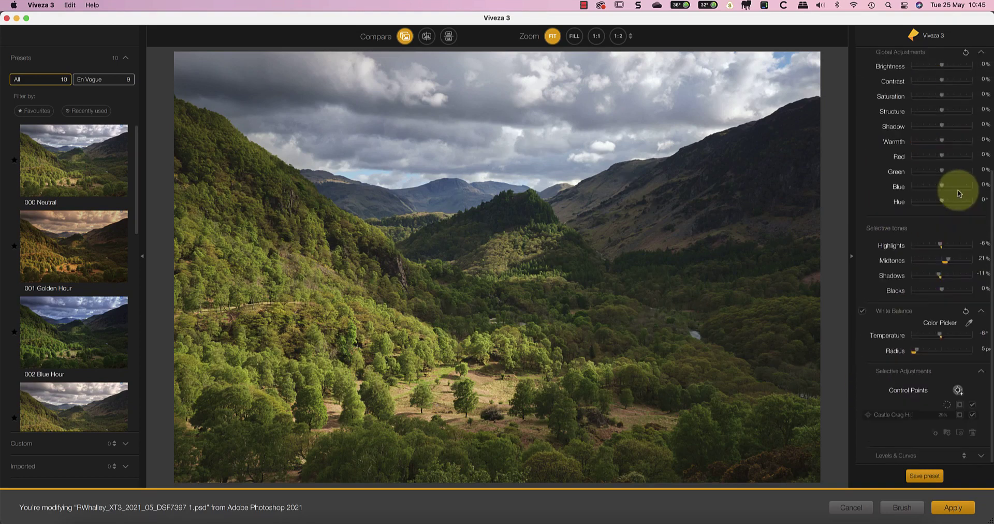
{"action": "left_click", "coordinate": [357, 315]}
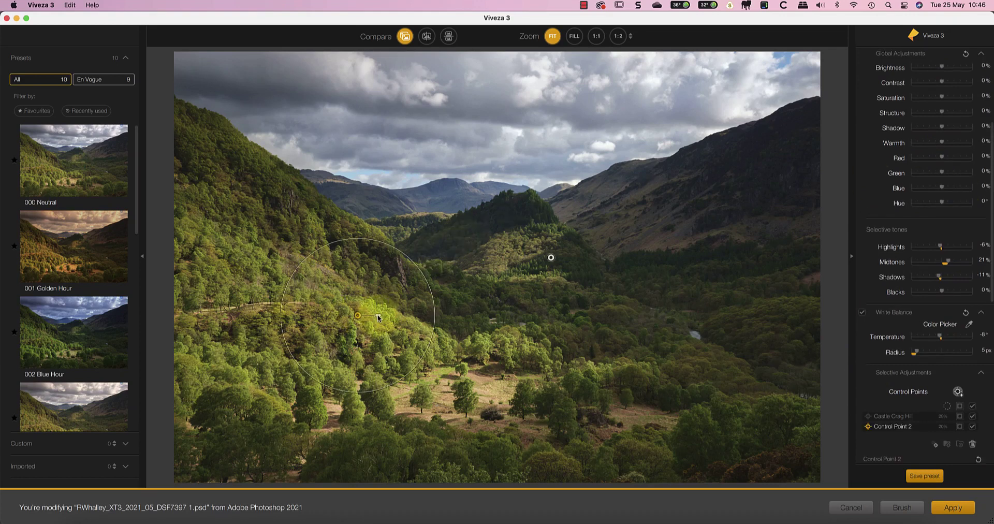
{"action": "left_click_drag", "start_coordinate": [377, 314], "coordinate": [315, 311]}
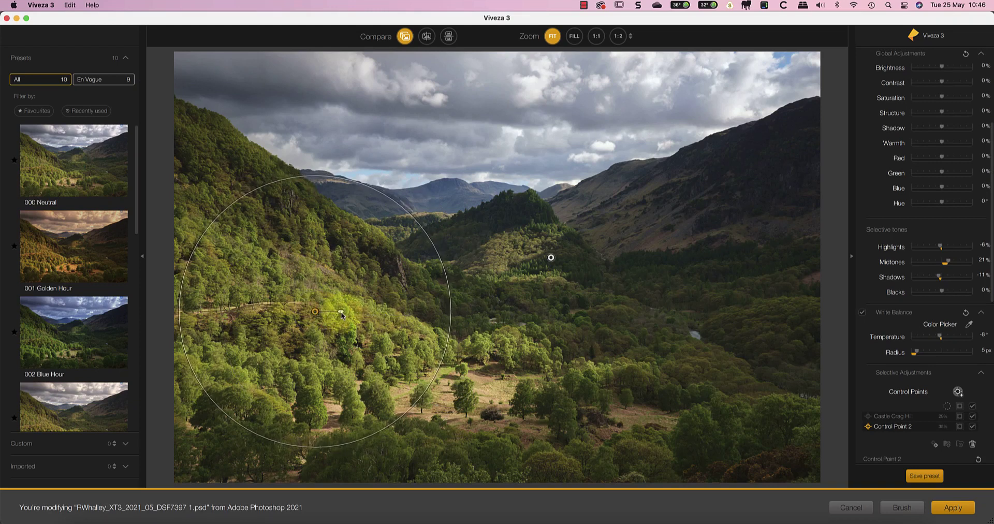
{"action": "left_click_drag", "start_coordinate": [315, 311], "coordinate": [523, 393]}
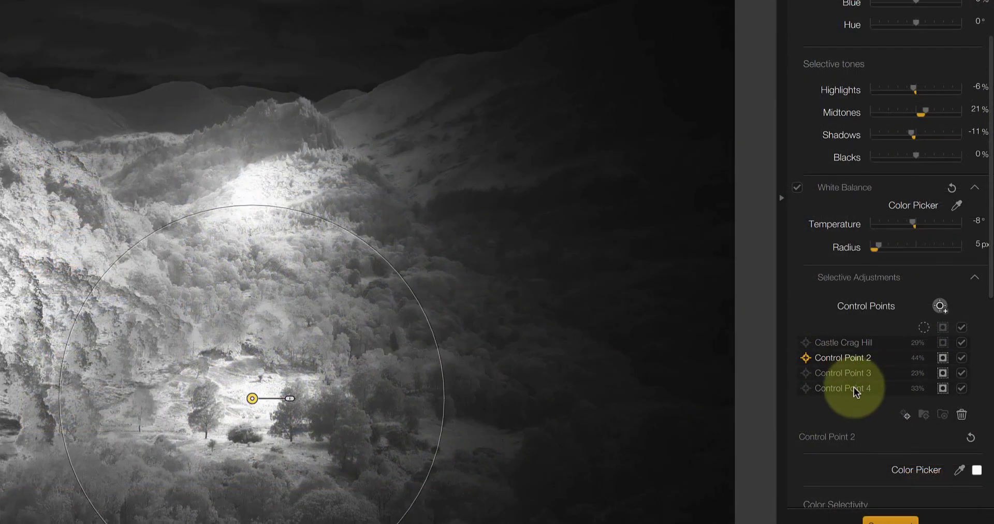
Merge control points 2–4 into a group named Trees and warm it to about 36%.
{"action": "left_click", "coordinate": [853, 388], "text": "shift"}
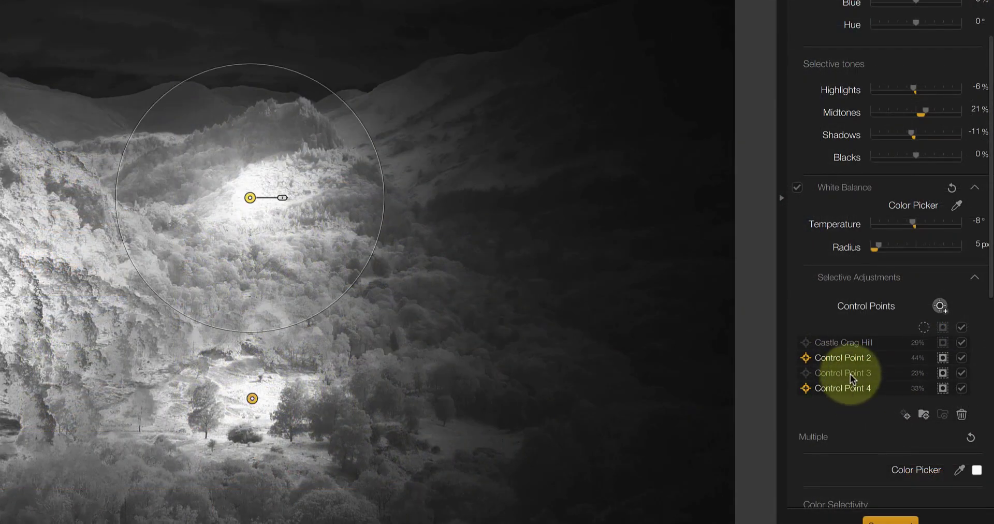
{"action": "left_click", "coordinate": [926, 416]}
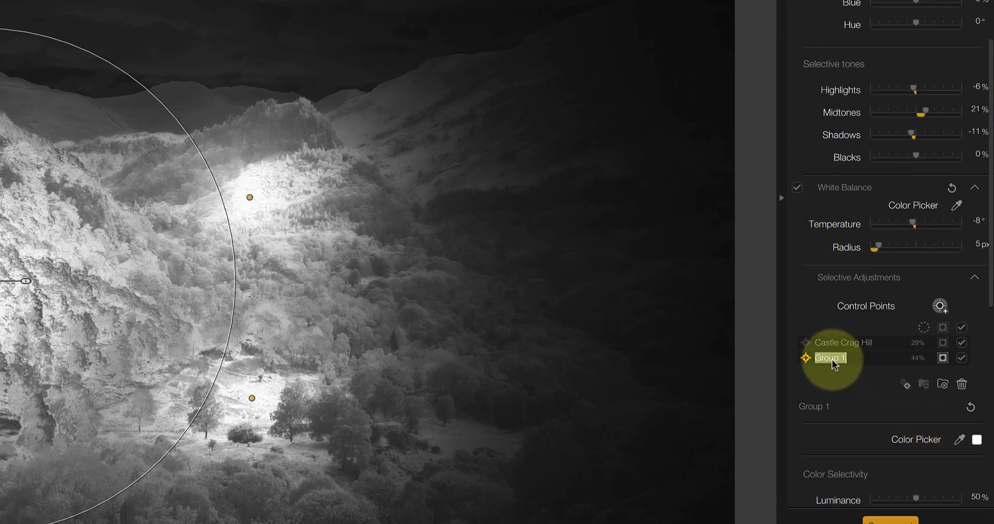
{"action": "type", "text": "s"}
{"action": "left_click_drag", "start_coordinate": [945, 362], "coordinate": [952, 356]}
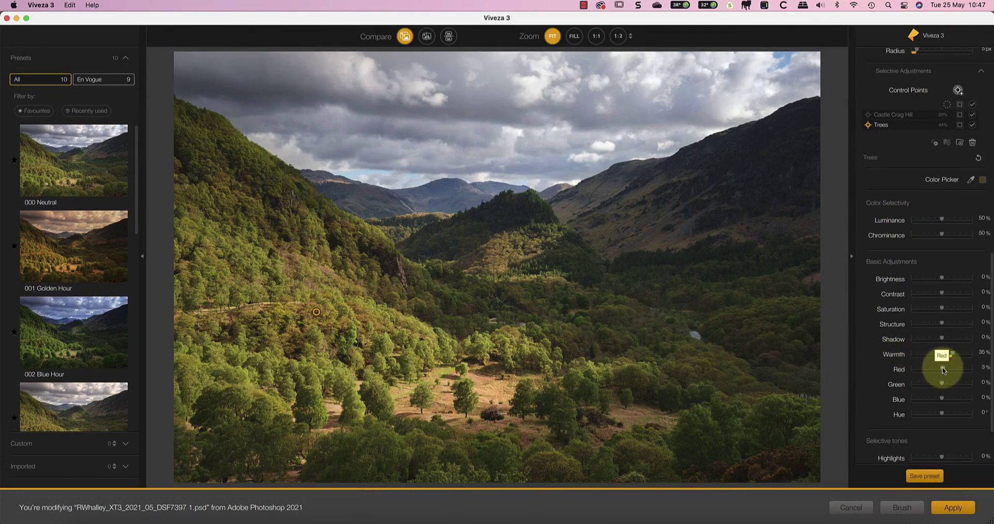
Tune the Trees group to 5% red and 27% warmth, compare with the original, and apply.
{"action": "left_click_drag", "start_coordinate": [941, 367], "coordinate": [942, 369]}
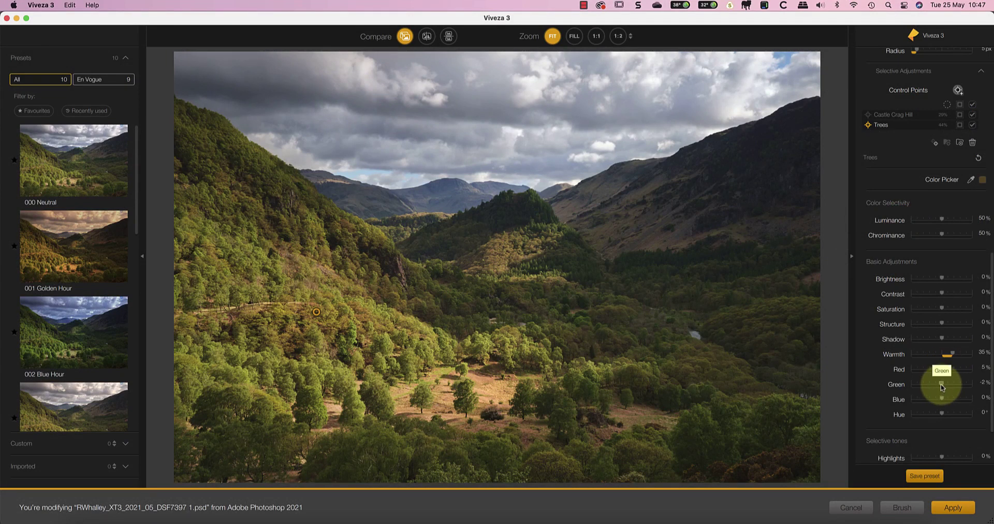
{"action": "left_click_drag", "start_coordinate": [952, 353], "coordinate": [949, 355]}
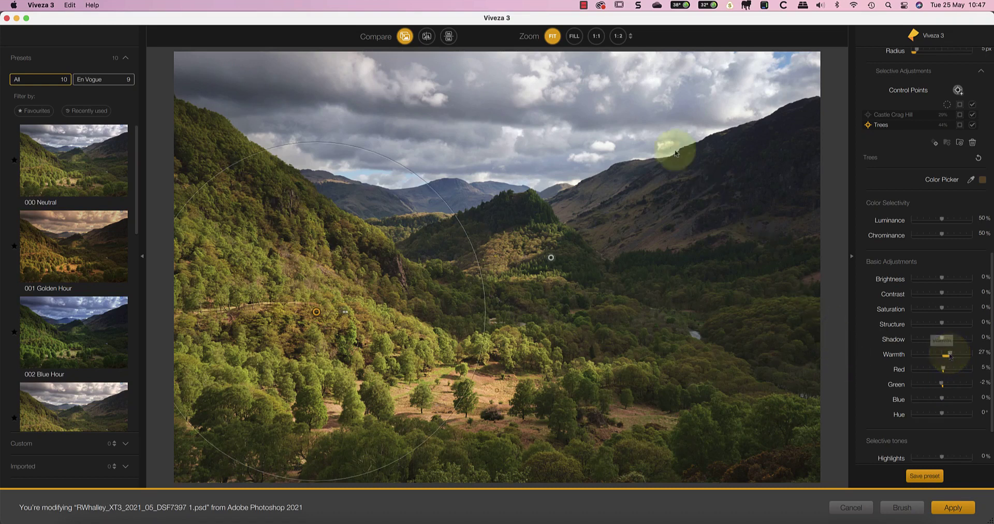
{"action": "left_click", "coordinate": [405, 44]}
{"action": "left_click", "coordinate": [405, 39]}
{"action": "left_click", "coordinate": [404, 38]}
{"action": "left_click", "coordinate": [405, 38]}
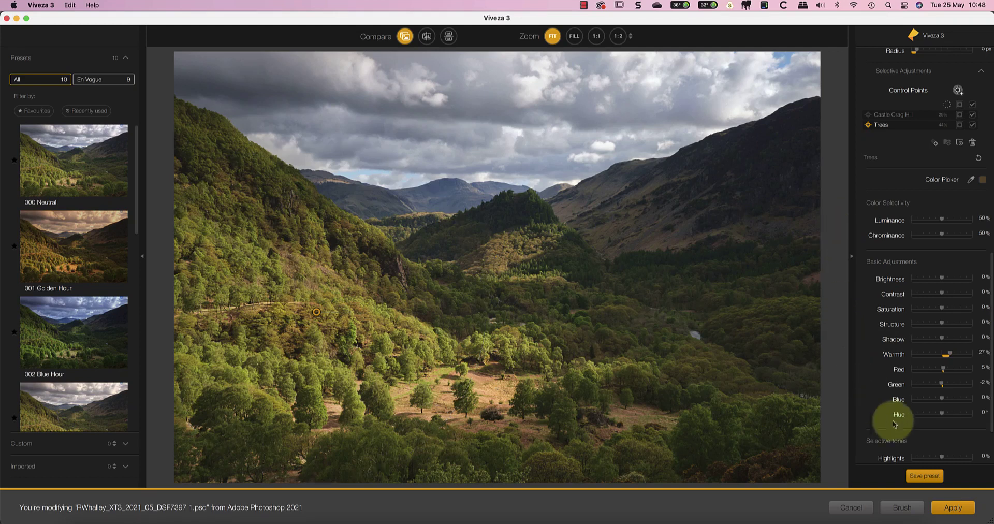
{"action": "left_click", "coordinate": [949, 510]}
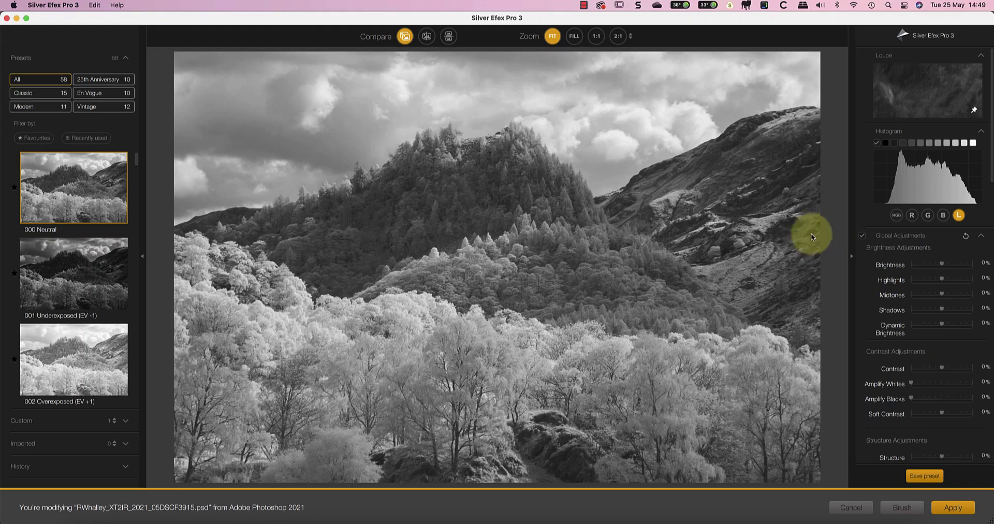
{"action": "left_click", "coordinate": [25, 468]}
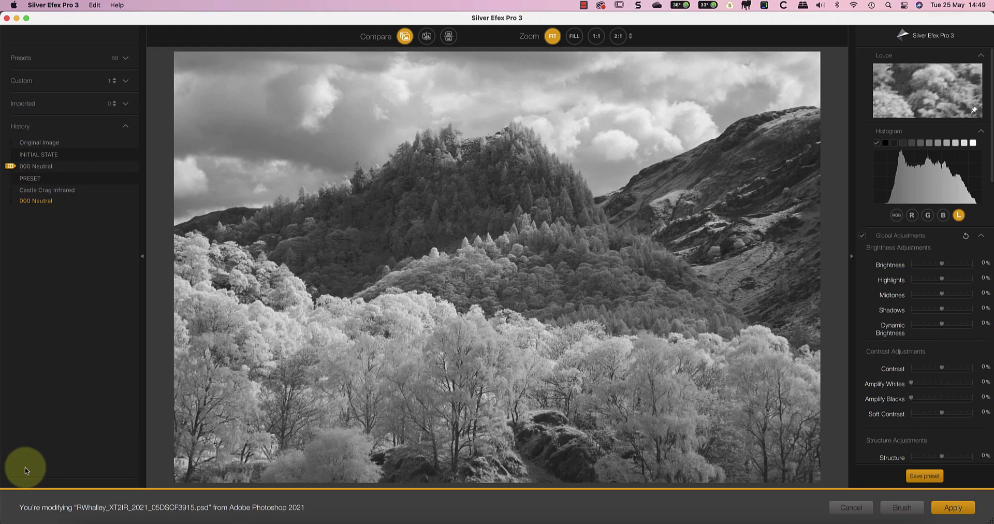
{"action": "left_click", "coordinate": [25, 61]}
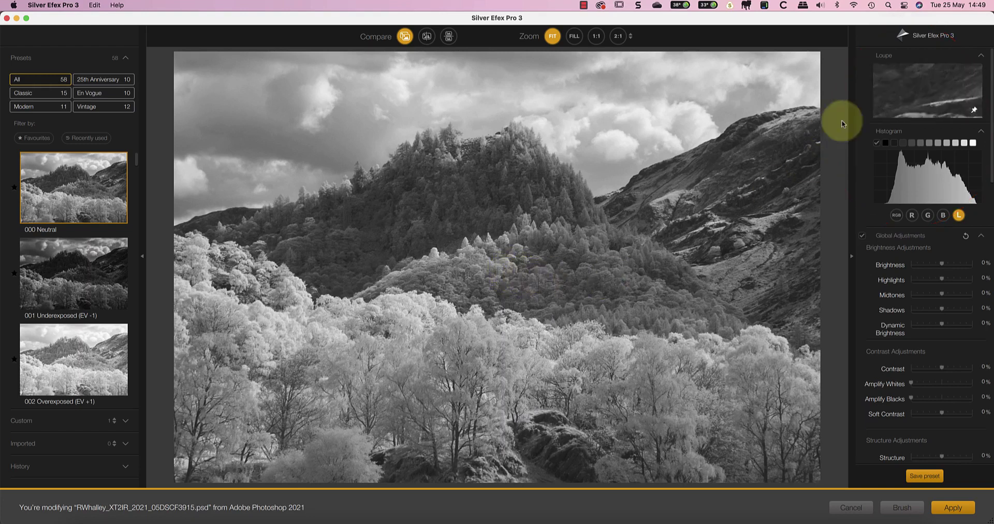
{"action": "left_click", "coordinate": [980, 56]}
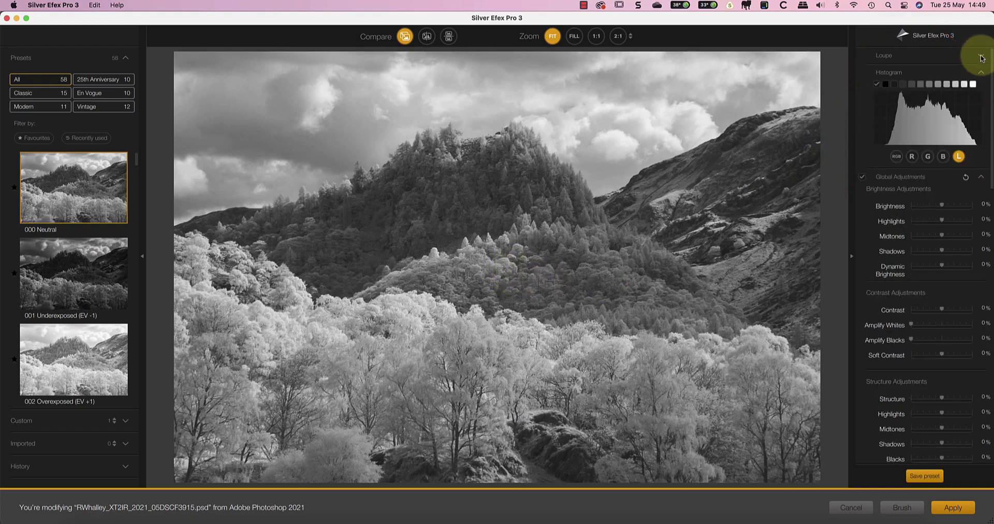
{"action": "left_click", "coordinate": [980, 56]}
{"action": "left_click", "coordinate": [978, 132]}
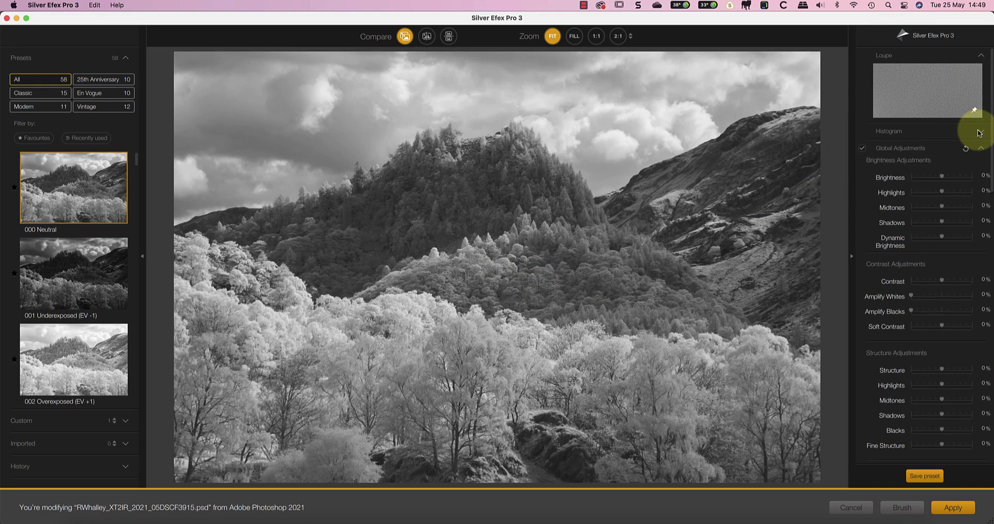
{"action": "left_click", "coordinate": [978, 132]}
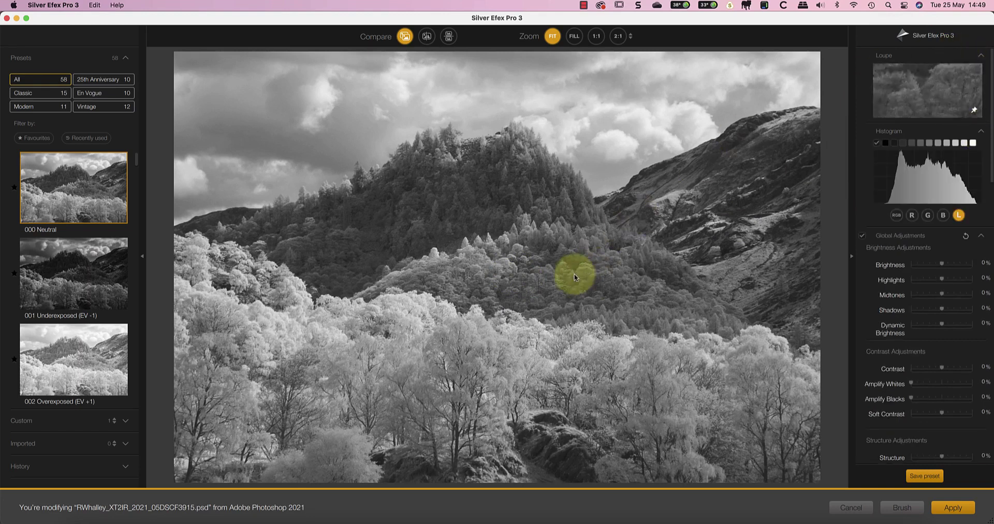
{"action": "left_click", "coordinate": [22, 424]}
{"action": "left_click", "coordinate": [57, 154]}
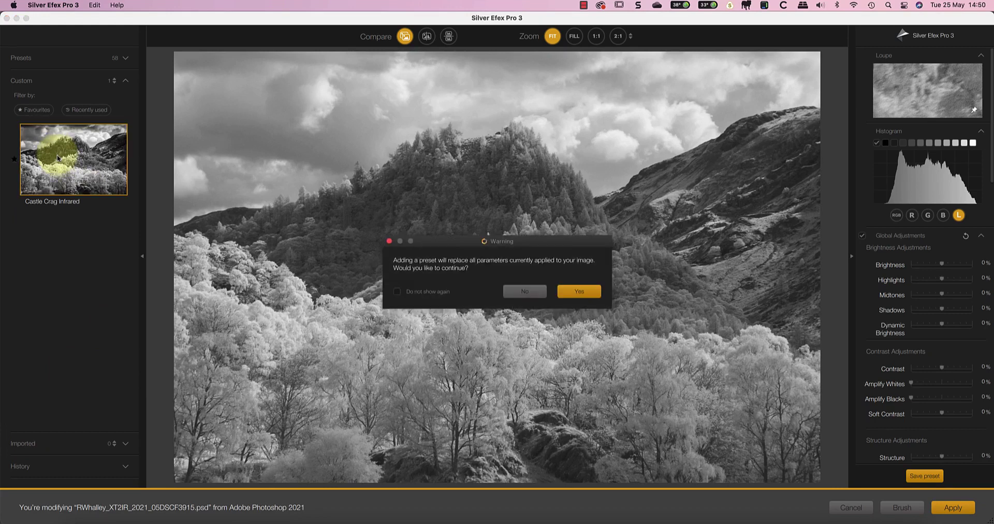
{"action": "key", "text": "Return"}
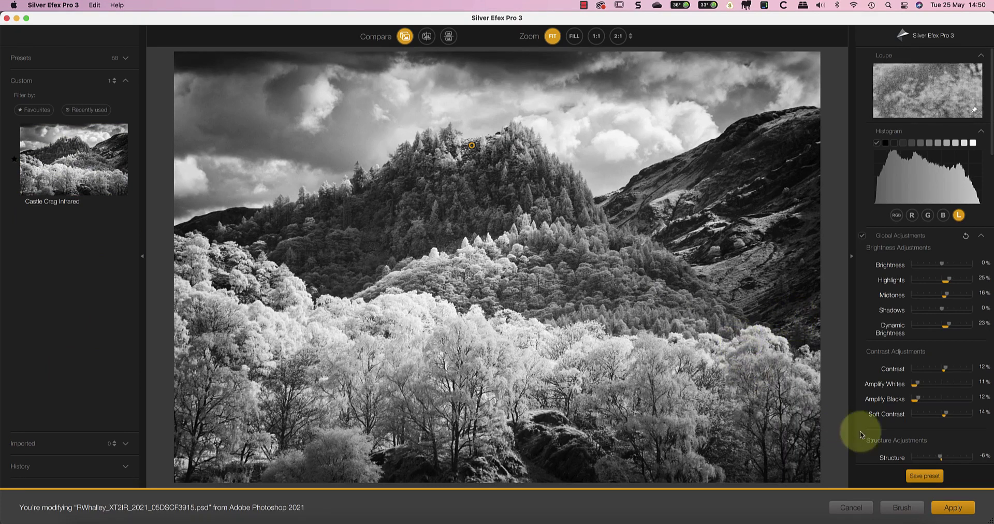
{"action": "left_click", "coordinate": [914, 475]}
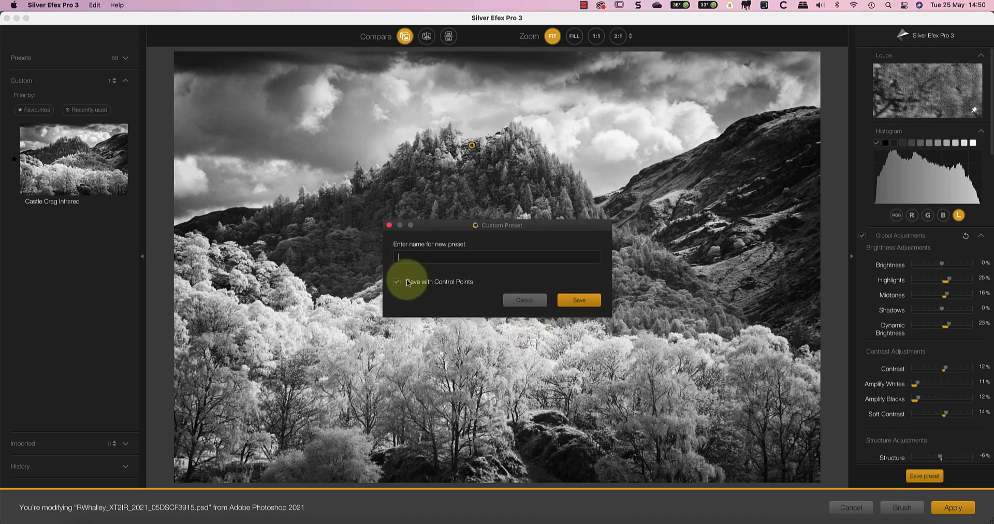
{"action": "left_click", "coordinate": [520, 300]}
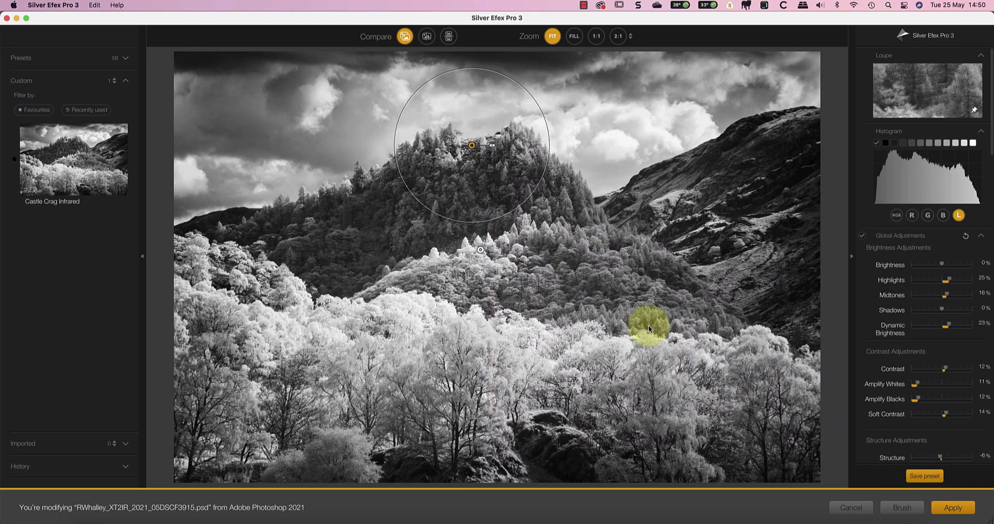
{"action": "left_click", "coordinate": [26, 61]}
{"action": "left_click", "coordinate": [54, 174]}
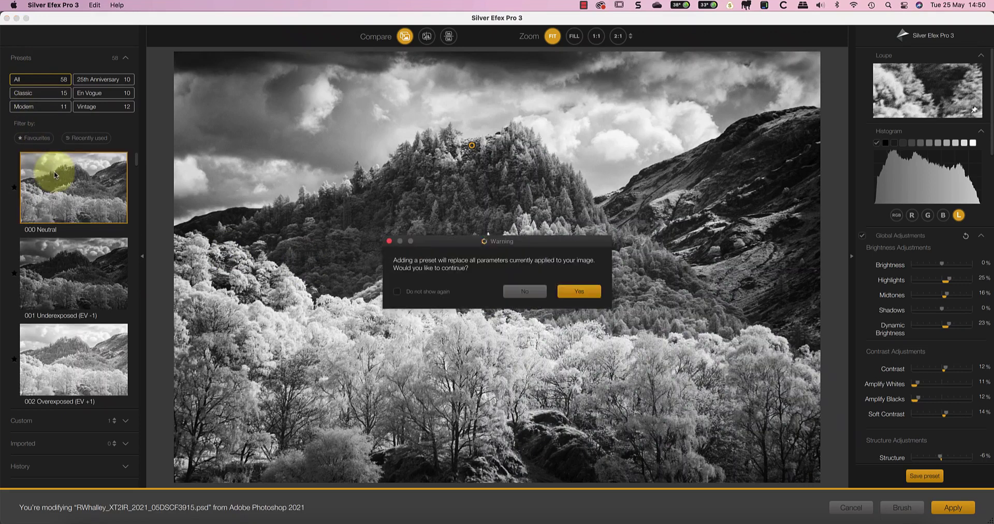
{"action": "left_click", "coordinate": [581, 290]}
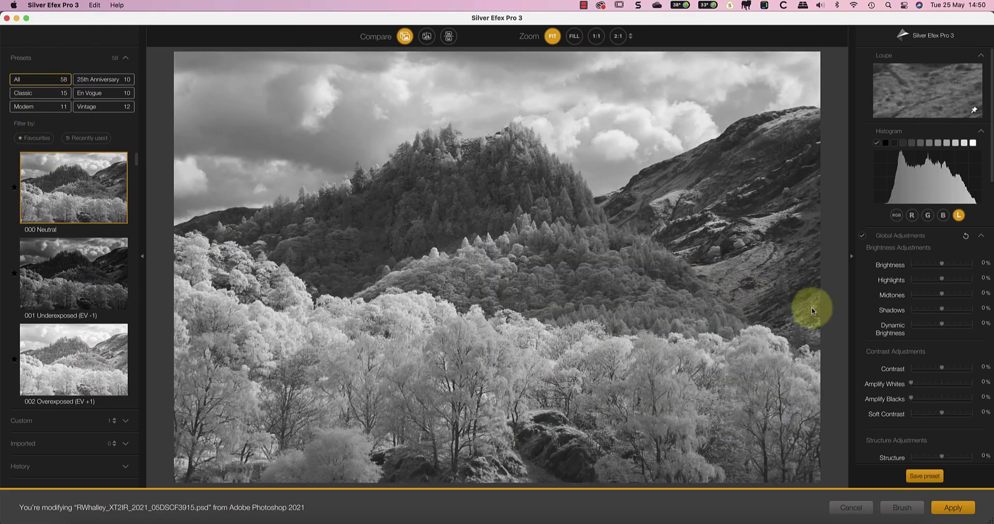
Raise ClearView Intensity to 82% for a strong clarity boost on the infrared scene.
{"action": "scroll", "coordinate": [917, 359], "scroll_direction": "down", "scroll_amount": 10}
{"action": "scroll", "coordinate": [917, 362], "scroll_direction": "down", "scroll_amount": 5}
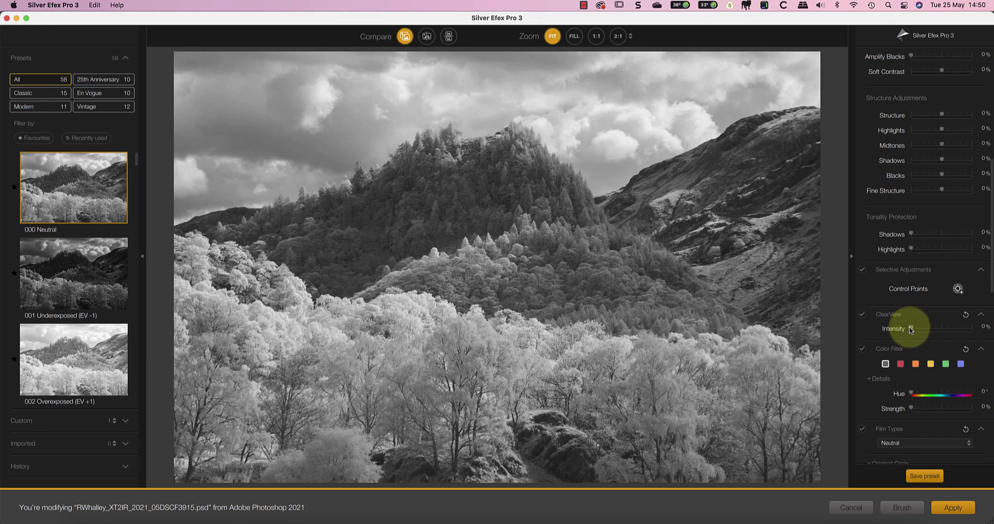
{"action": "left_click_drag", "start_coordinate": [908, 327], "coordinate": [956, 330]}
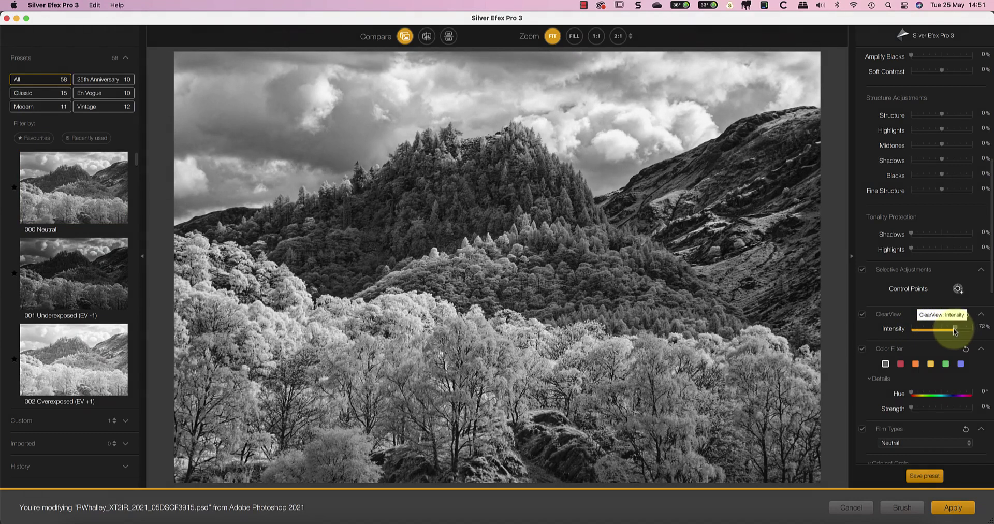
{"action": "left_click_drag", "start_coordinate": [954, 329], "coordinate": [958, 329]}
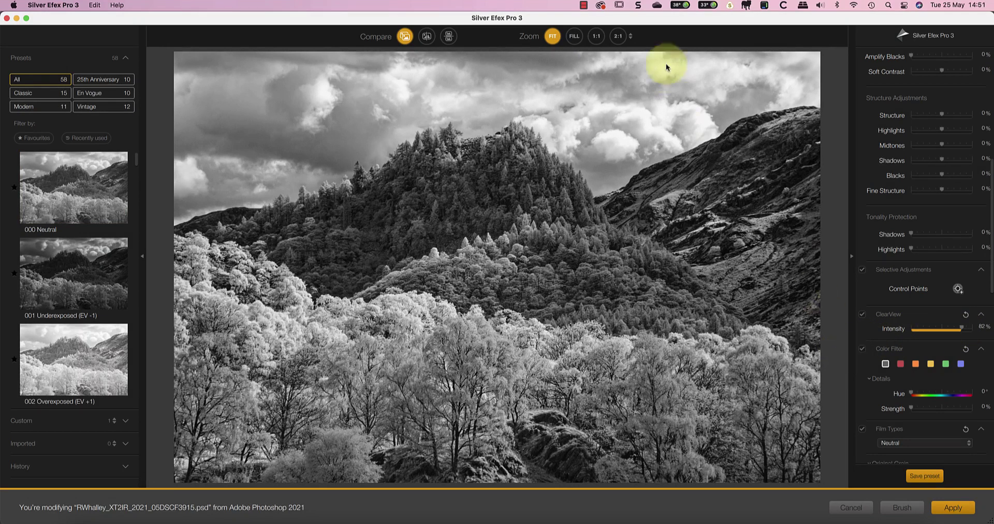
Inspect the sky and treeline at 1:2 zoom, then lower ClearView Intensity to 48%.
{"action": "left_click", "coordinate": [631, 36]}
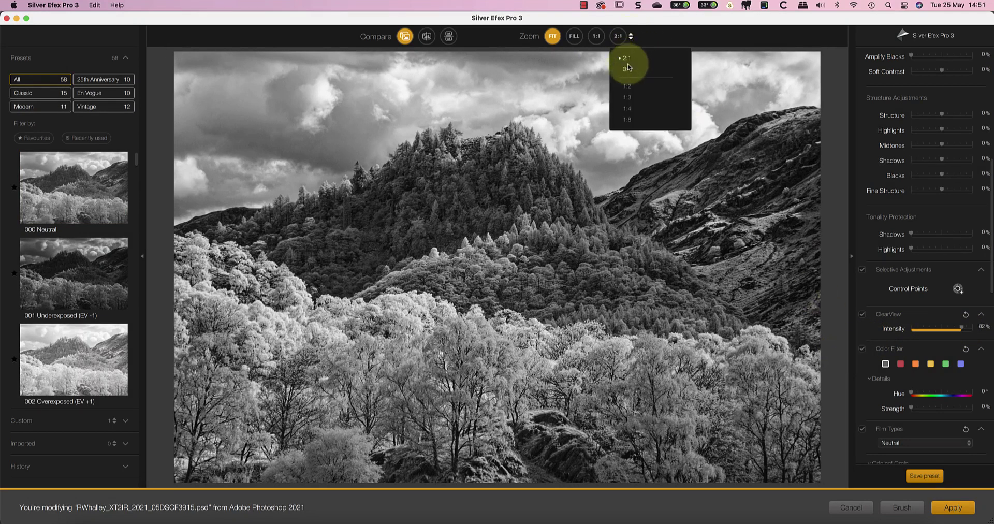
{"action": "left_click", "coordinate": [627, 85]}
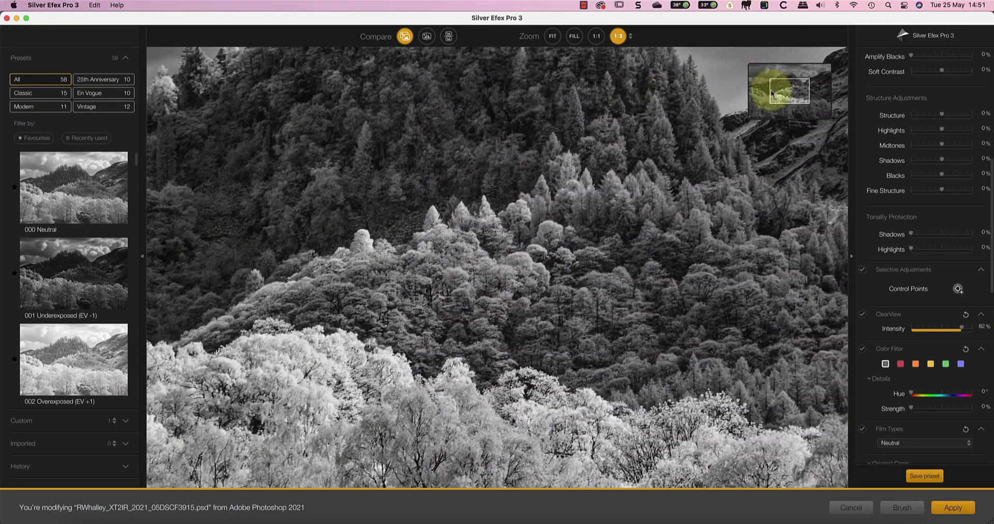
{"action": "left_click_drag", "start_coordinate": [771, 93], "coordinate": [768, 68]}
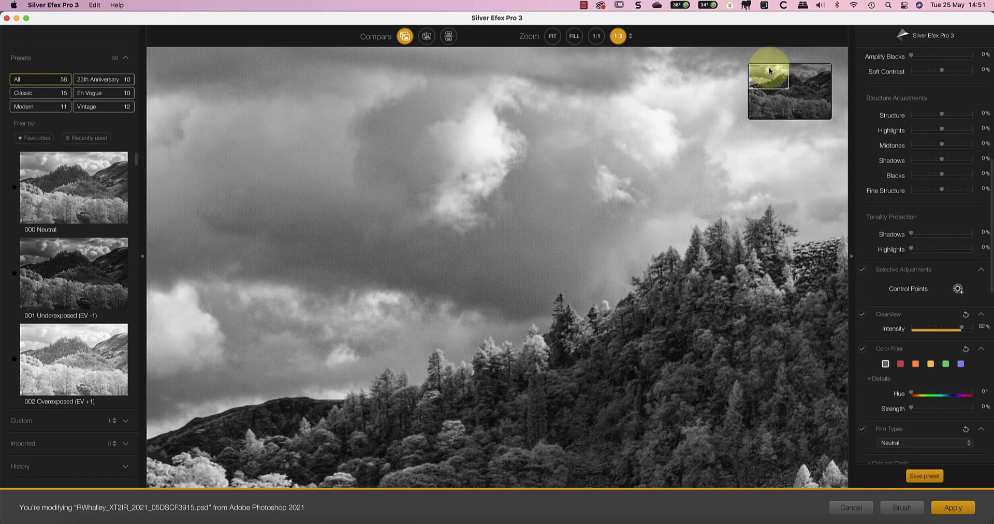
{"action": "left_click_drag", "start_coordinate": [961, 330], "coordinate": [934, 330]}
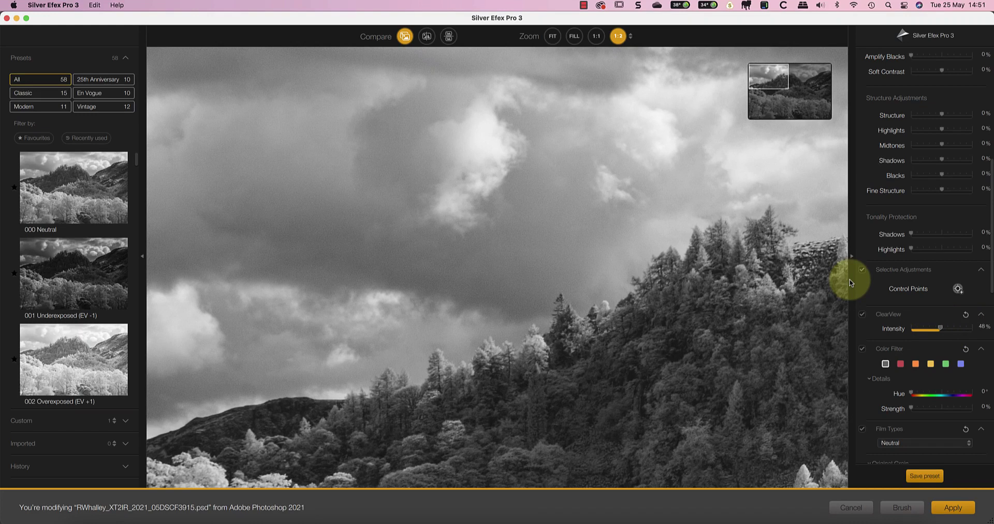
Collapse Finishing Adjustments and set Film Grain to BerggerBRF400Plus at 159% intensity.
{"action": "scroll", "coordinate": [893, 339], "scroll_direction": "down", "scroll_amount": 2}
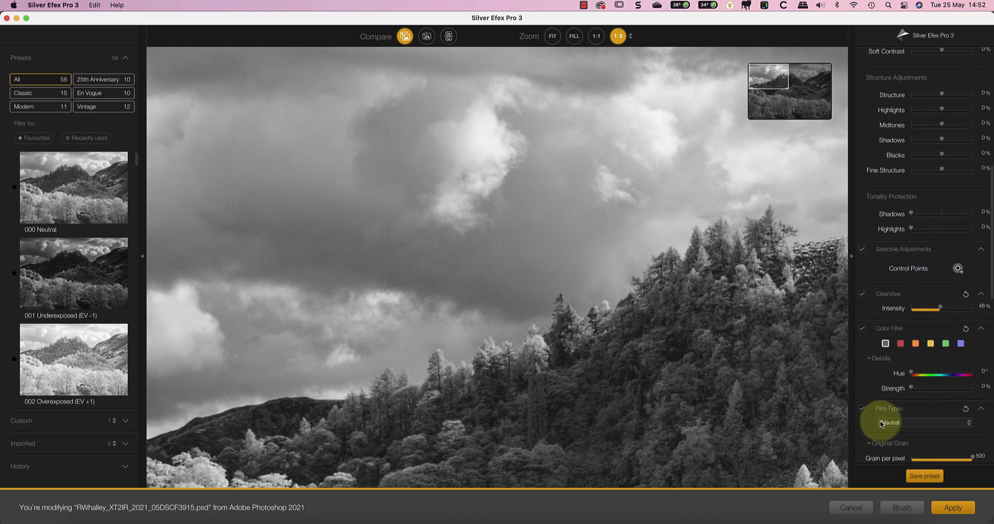
{"action": "scroll", "coordinate": [880, 423], "scroll_direction": "down", "scroll_amount": 3}
{"action": "scroll", "coordinate": [881, 423], "scroll_direction": "down", "scroll_amount": 15}
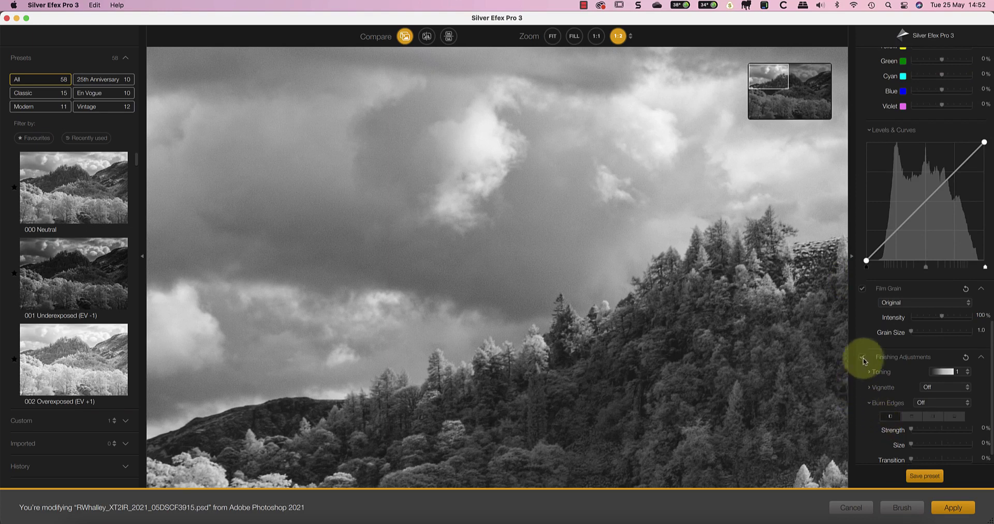
{"action": "left_click", "coordinate": [981, 358]}
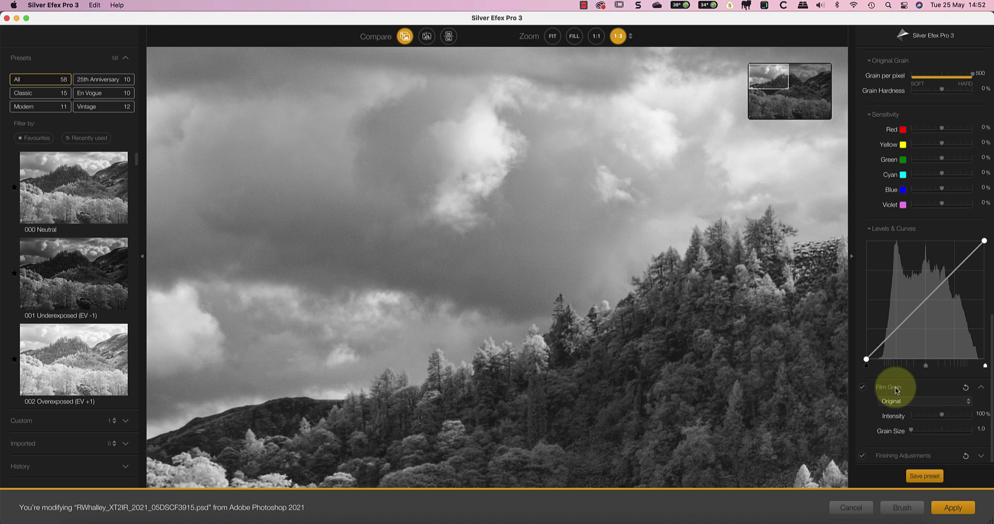
{"action": "left_click", "coordinate": [971, 404]}
{"action": "left_click", "coordinate": [916, 364]}
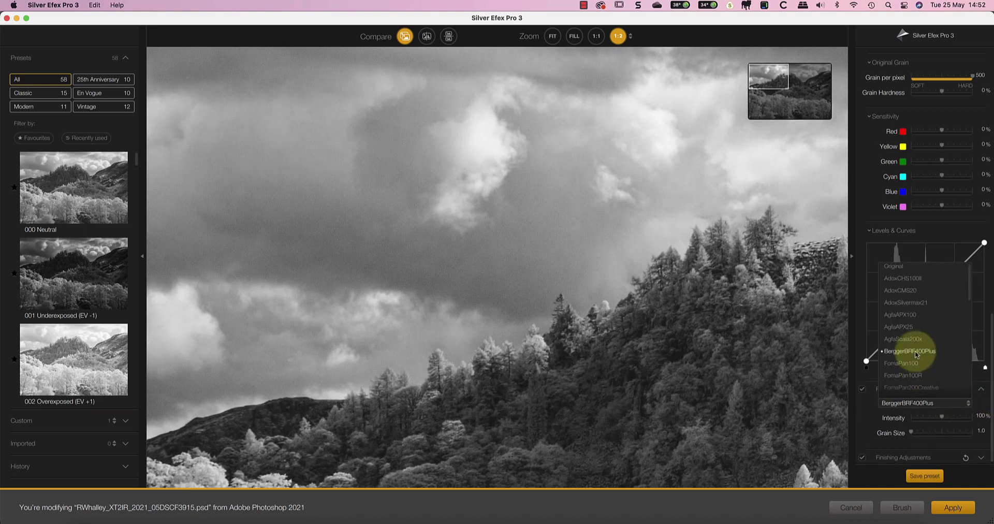
{"action": "left_click", "coordinate": [914, 351]}
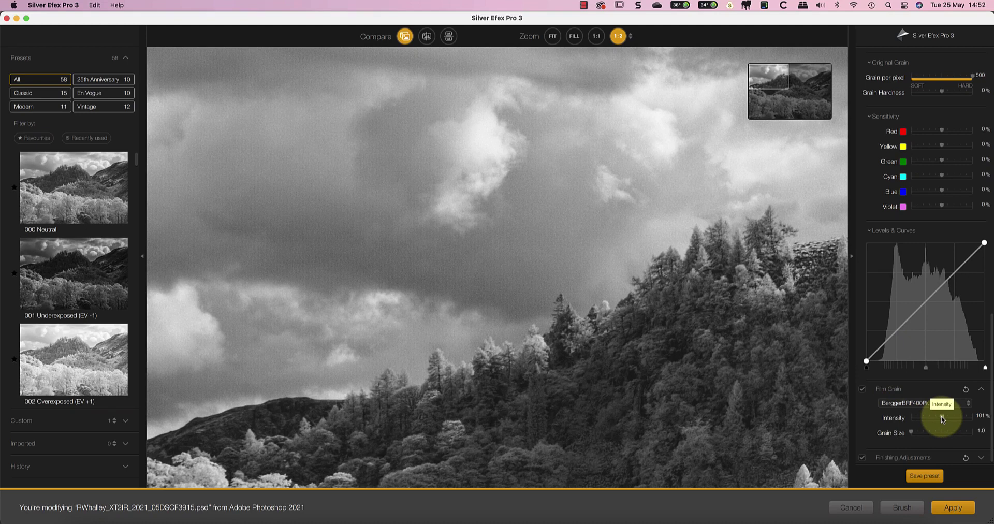
{"action": "mouse_move", "coordinate": [941, 415]}
{"action": "left_mouse_down"}
{"action": "mouse_move", "coordinate": [956, 419]}
{"action": "mouse_move", "coordinate": [911, 432]}
{"action": "mouse_move", "coordinate": [958, 419]}
{"action": "left_mouse_up"}
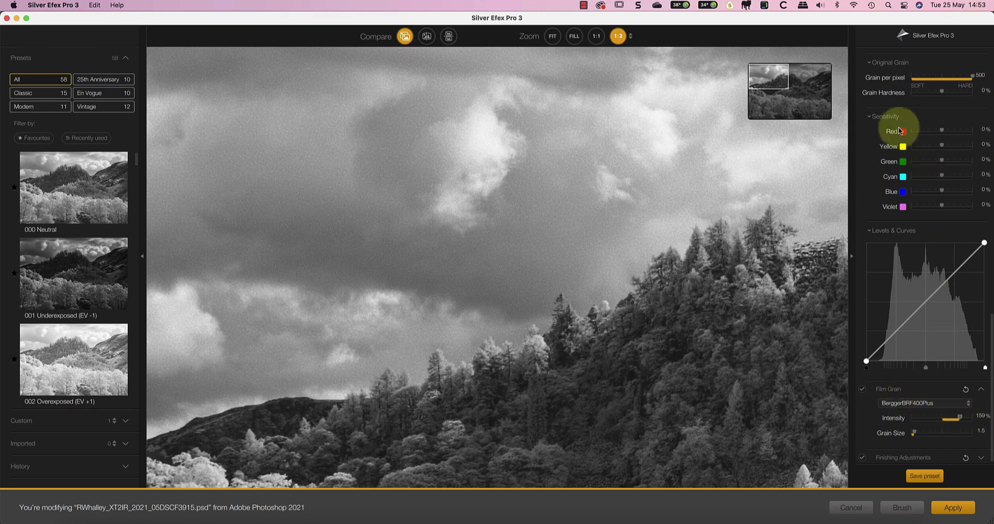
Set Original Grain to 408 grain per pixel with -52% grain hardness.
{"action": "scroll", "coordinate": [983, 83], "scroll_direction": "up", "scroll_amount": 5}
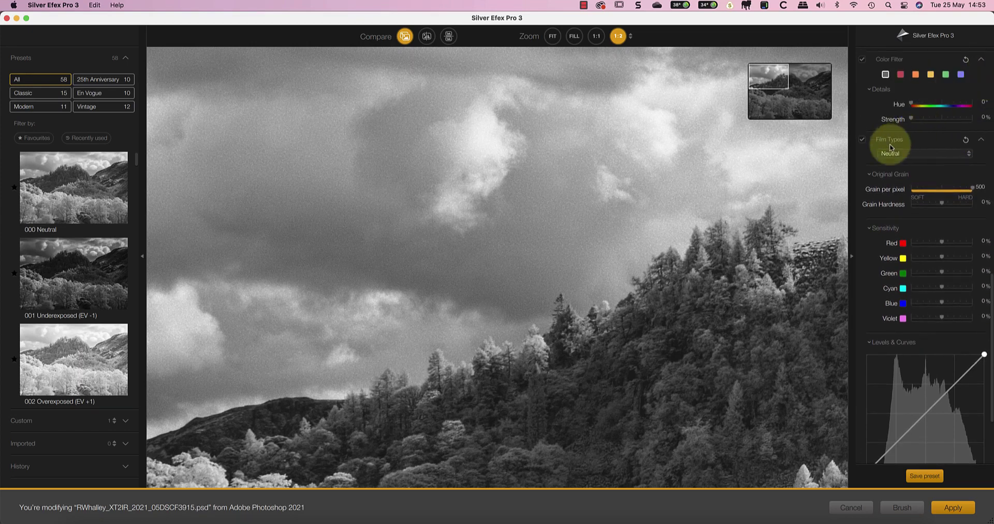
{"action": "scroll", "coordinate": [973, 191], "scroll_direction": "down", "scroll_amount": 1}
{"action": "left_click_drag", "start_coordinate": [973, 189], "coordinate": [935, 199]}
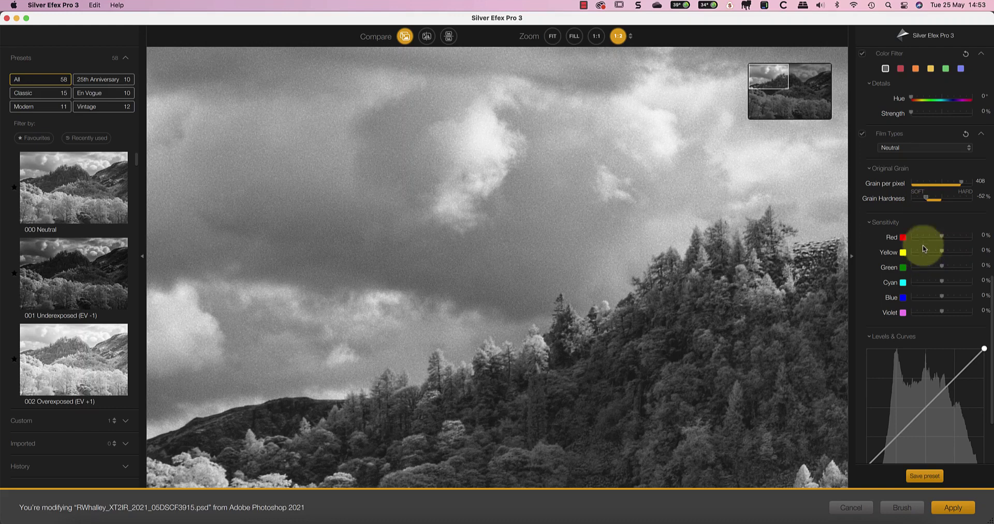
Fit the whole image in the preview and toggle Compare to check the black-and-white conversion.
{"action": "left_click", "coordinate": [553, 36]}
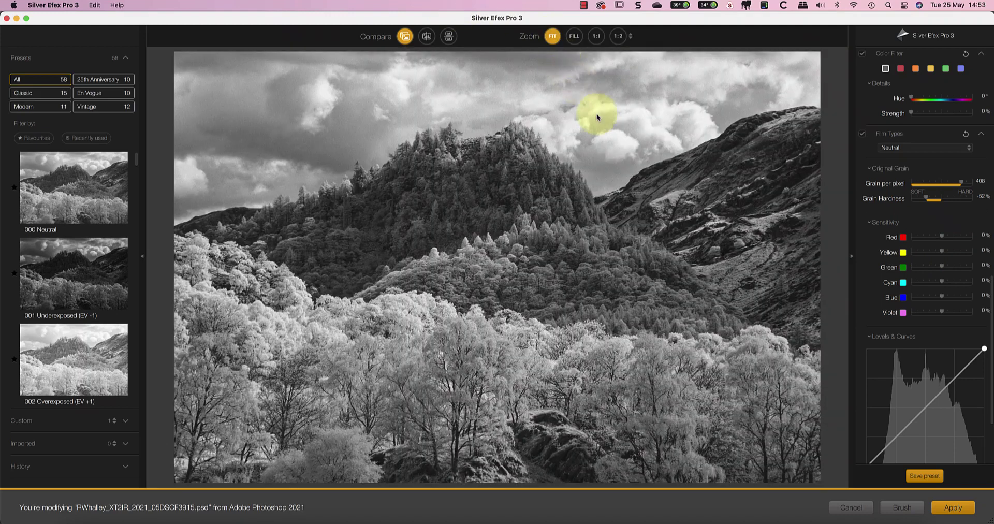
{"action": "left_click", "coordinate": [405, 35]}
{"action": "left_click", "coordinate": [404, 35]}
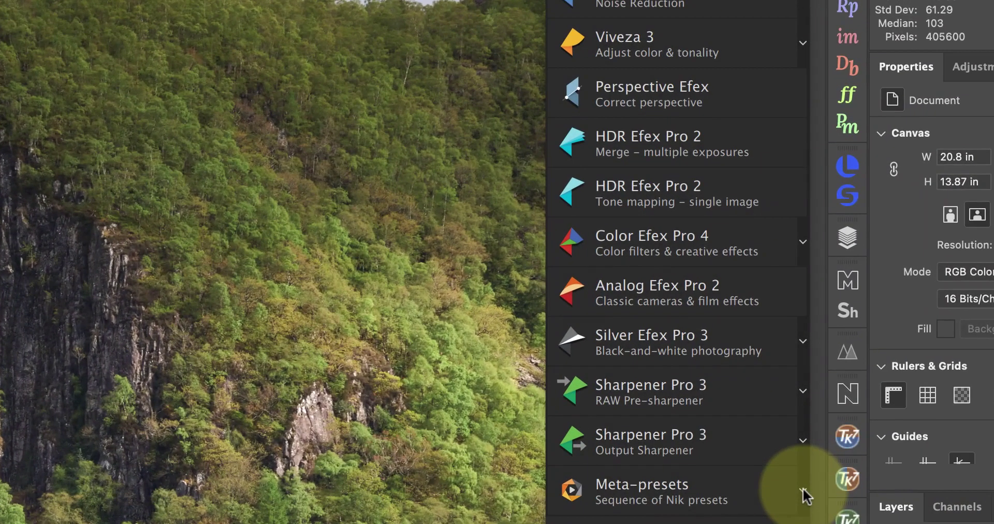
Expand the Meta-presets list and show, then hide, the Adoxical description.
{"action": "left_click", "coordinate": [811, 369]}
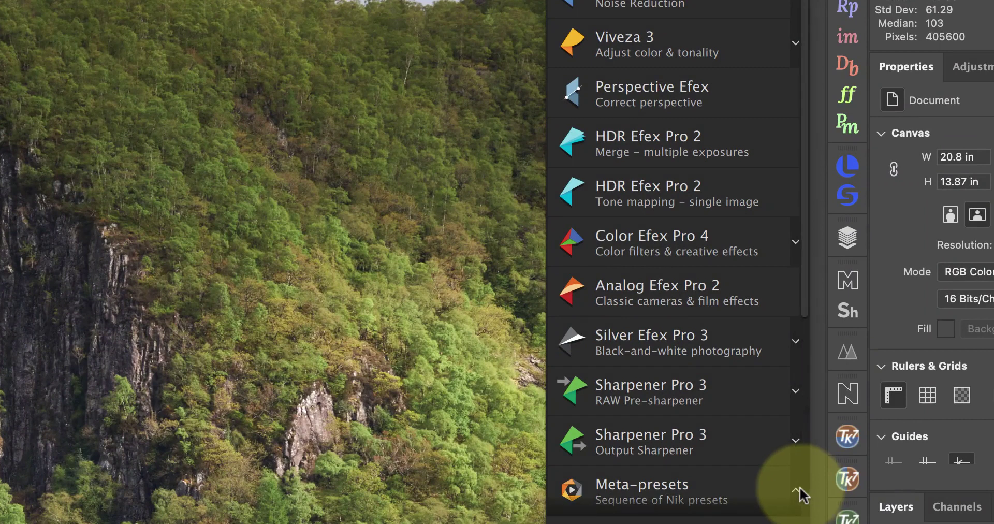
{"action": "scroll", "coordinate": [687, 474], "scroll_direction": "down", "scroll_amount": 6}
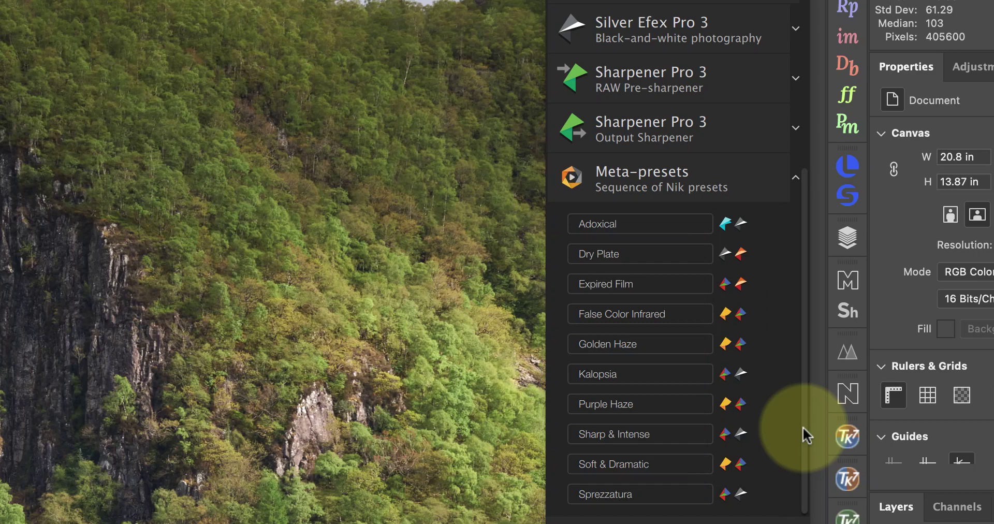
{"action": "mouse_move", "coordinate": [665, 228]}
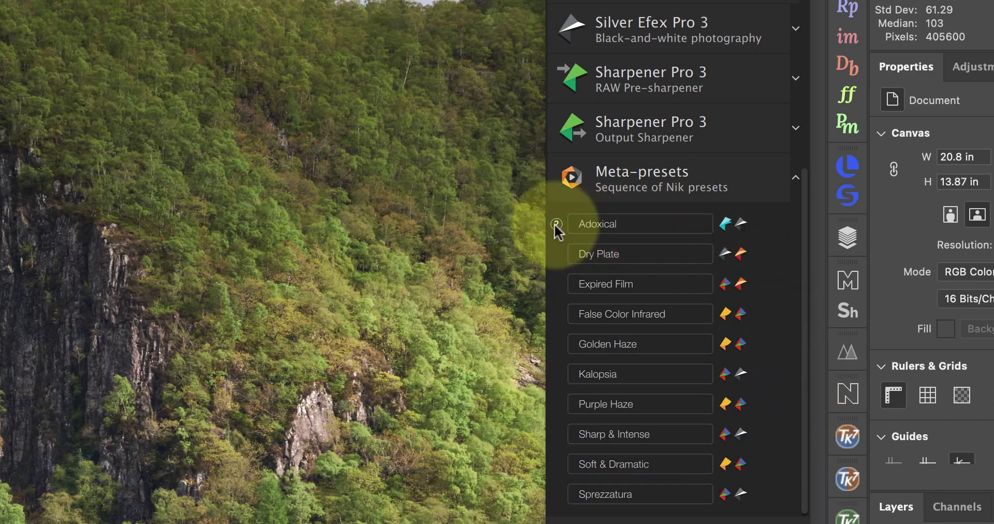
{"action": "left_click", "coordinate": [556, 224]}
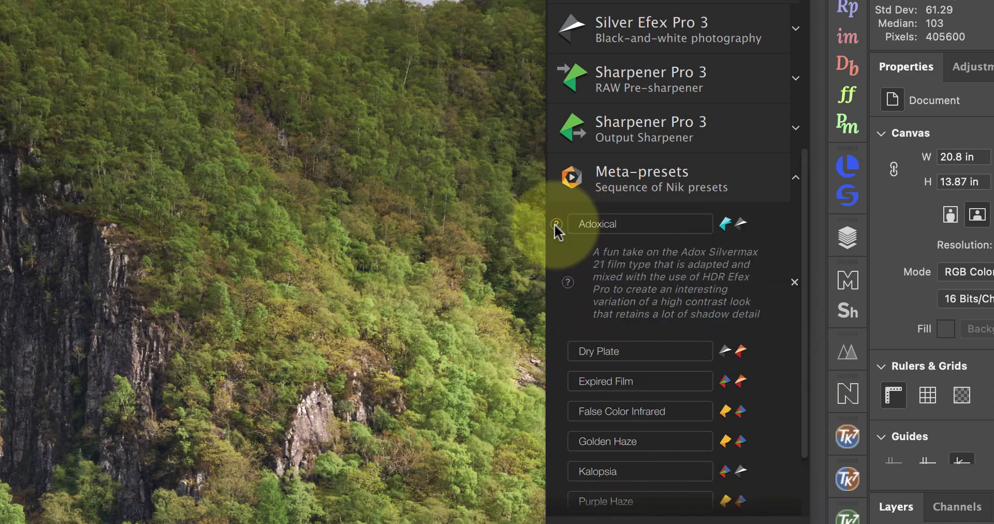
{"action": "left_click", "coordinate": [556, 224]}
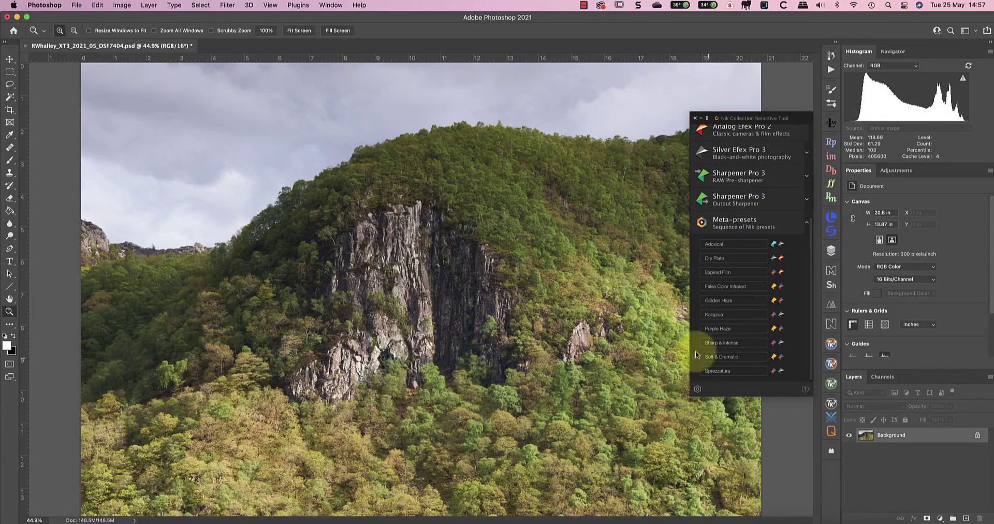
Duplicate the Background layer, convert it for Smart Filters, and apply the Golden Haze meta-preset.
{"action": "left_click_drag", "start_coordinate": [865, 439], "coordinate": [864, 436]}
{"action": "key", "text": "super+j"}
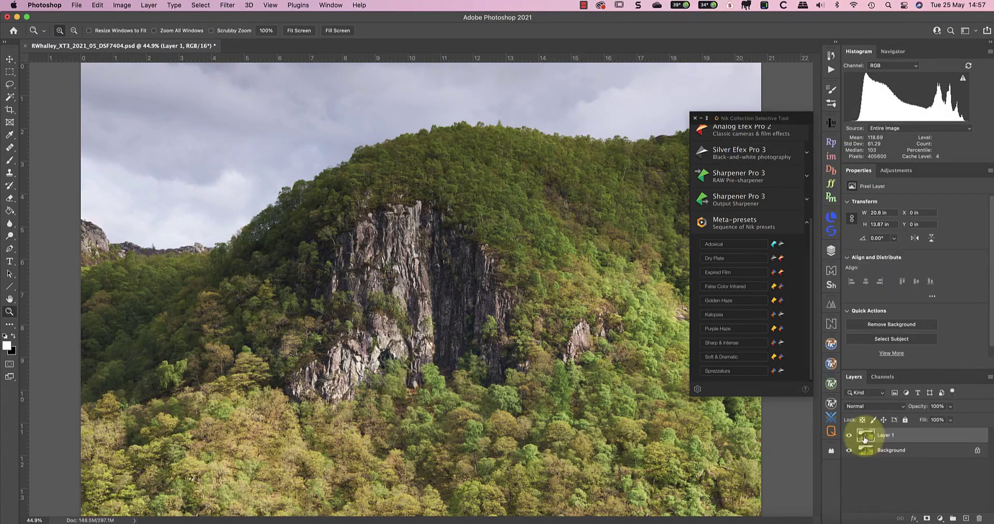
{"action": "left_click", "coordinate": [202, 6]}
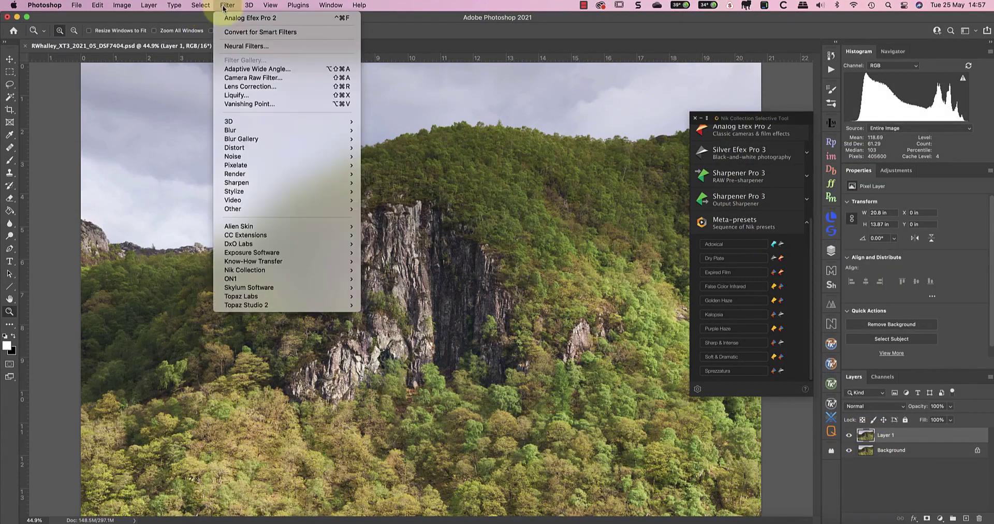
{"action": "left_click", "coordinate": [234, 30]}
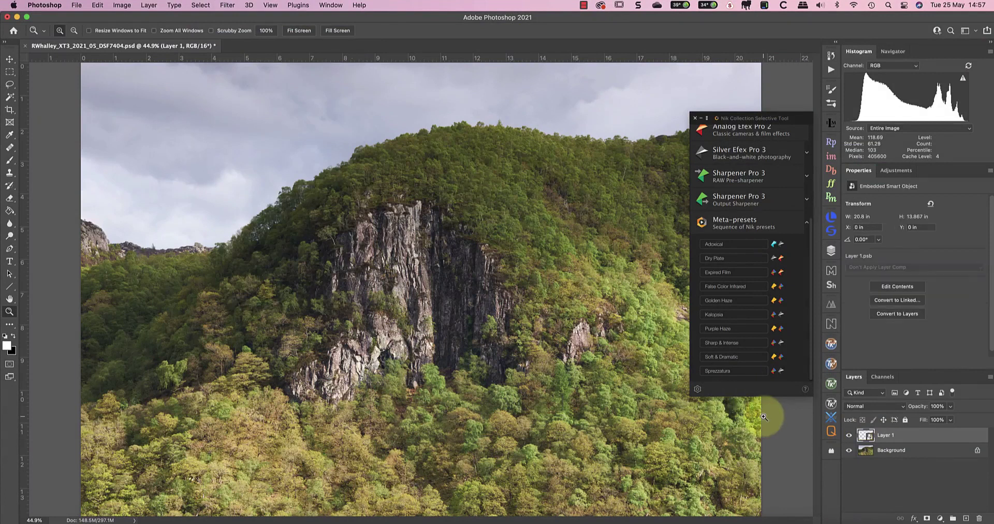
{"action": "left_click", "coordinate": [706, 301]}
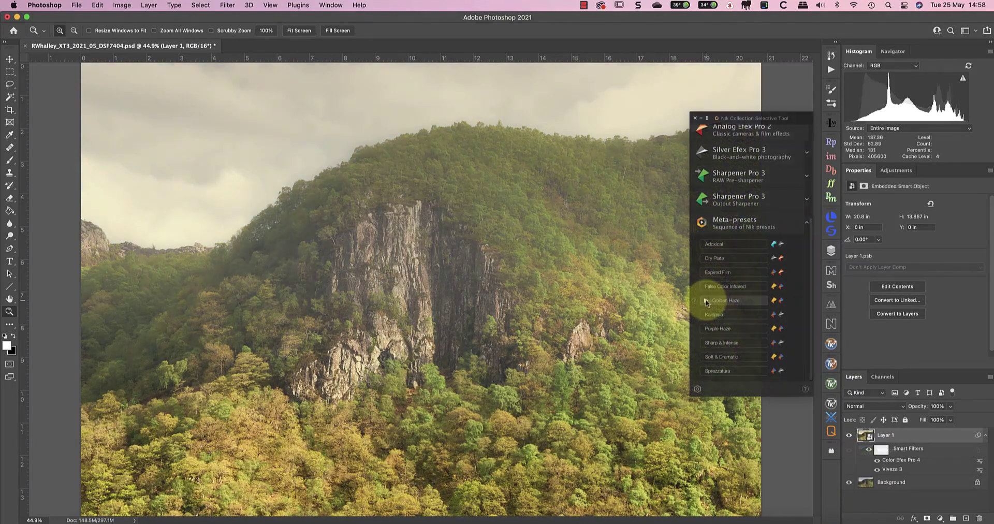
Reopen the Color Efex Pro 4 filter and set Graduated Fog opacity 72% and blend 44%.
{"action": "double_click", "coordinate": [899, 463]}
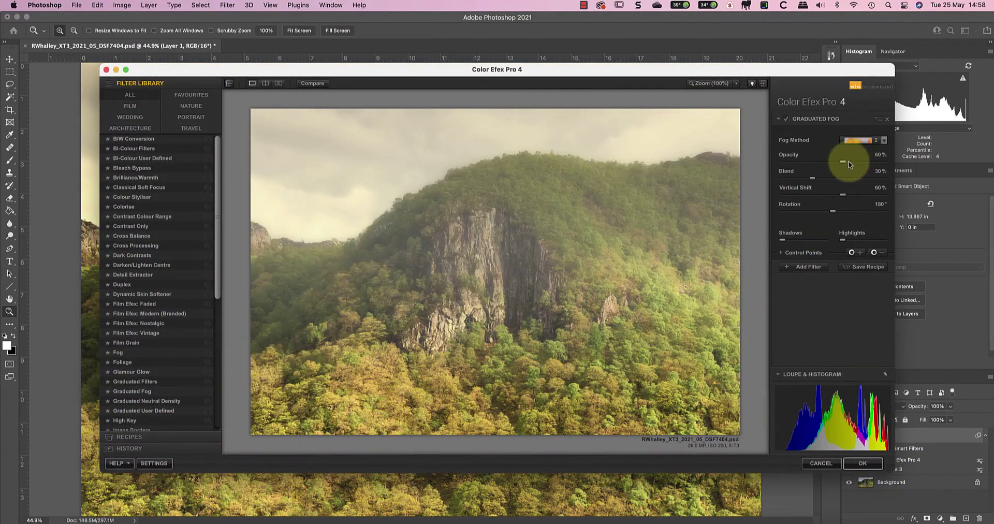
{"action": "left_click_drag", "start_coordinate": [849, 165], "coordinate": [836, 194]}
{"action": "left_click", "coordinate": [843, 194]}
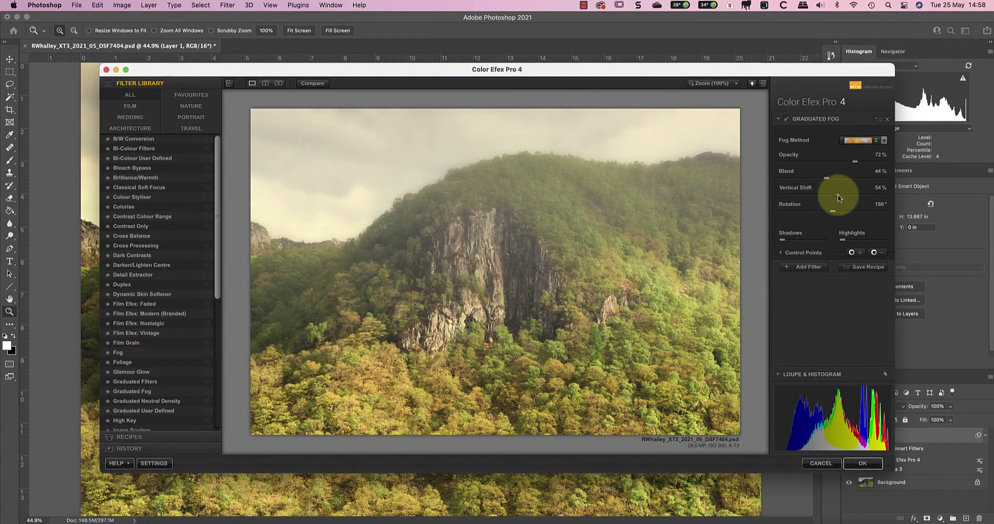
{"action": "left_click", "coordinate": [863, 463]}
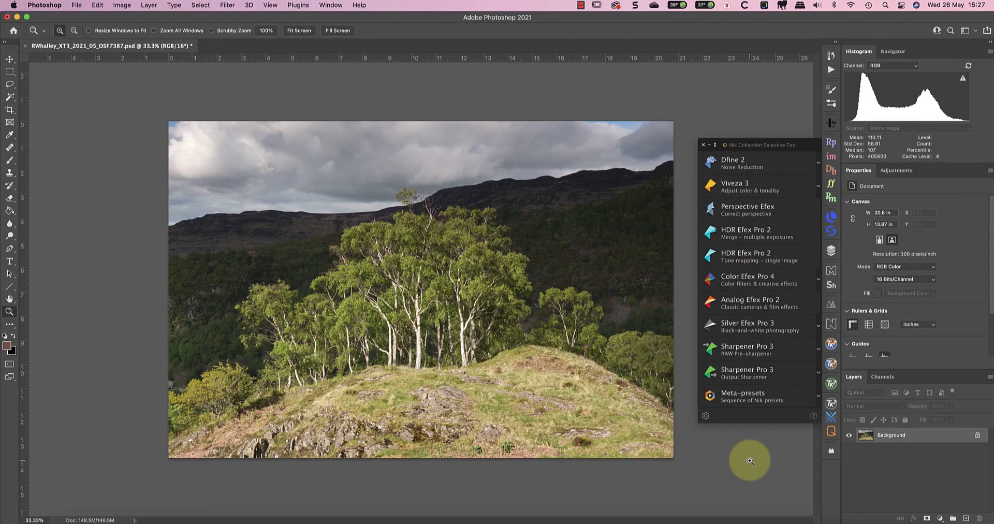
Launch Silver Efex Pro 3 on the birch-tree photo with its Last Edit settings.
{"action": "left_click", "coordinate": [818, 326]}
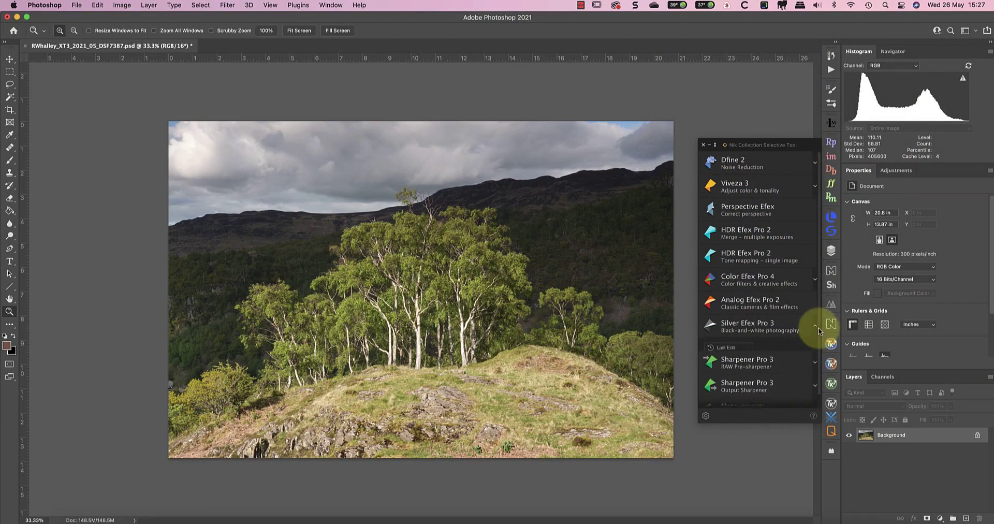
{"action": "left_click", "coordinate": [739, 350]}
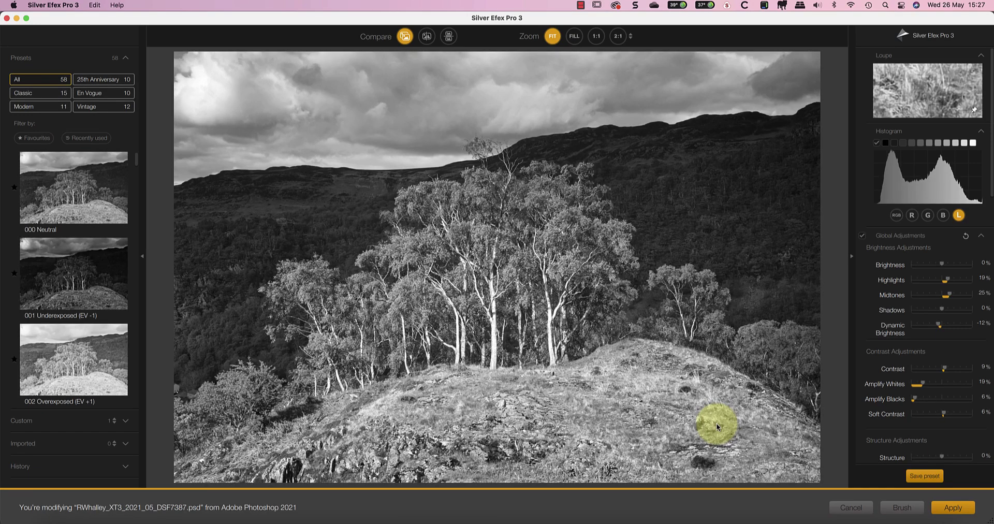
Cancel the black-and-white preview so the birch-tree photo stays in colour.
{"action": "left_click", "coordinate": [853, 508]}
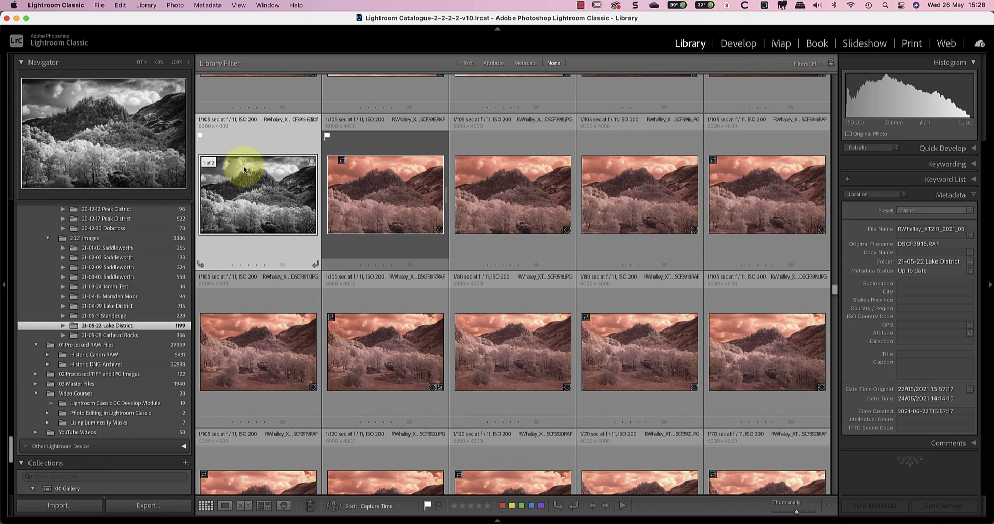
Copy the Silver Efex Pro settings from the black-and-white DSCF3915-Edit TIFF with Nik Copy and Apply.
{"action": "right_click", "coordinate": [243, 166]}
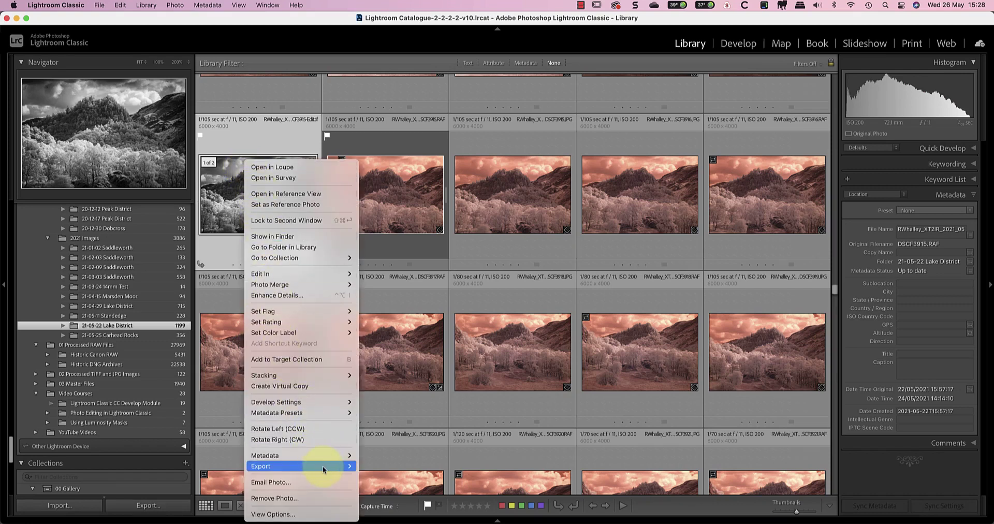
{"action": "mouse_move", "coordinate": [323, 468]}
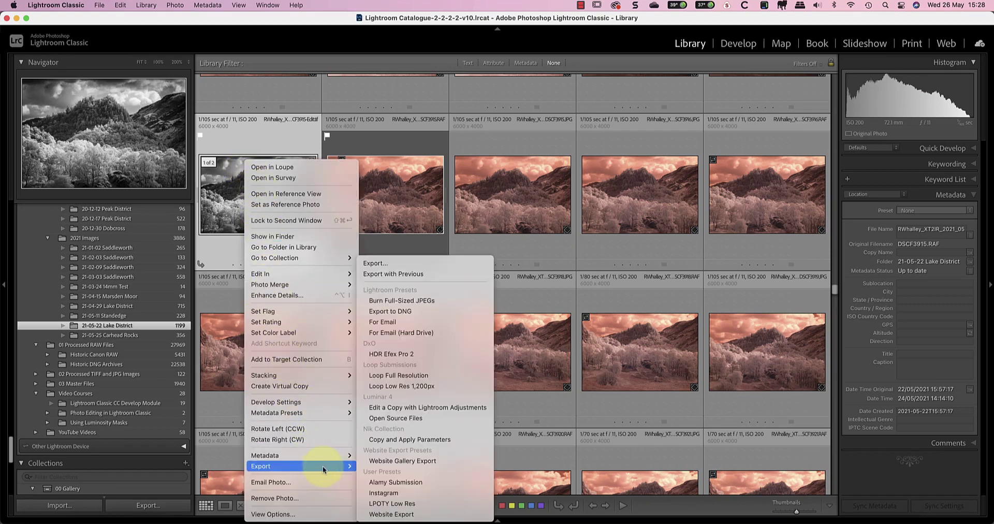
{"action": "left_click", "coordinate": [400, 439]}
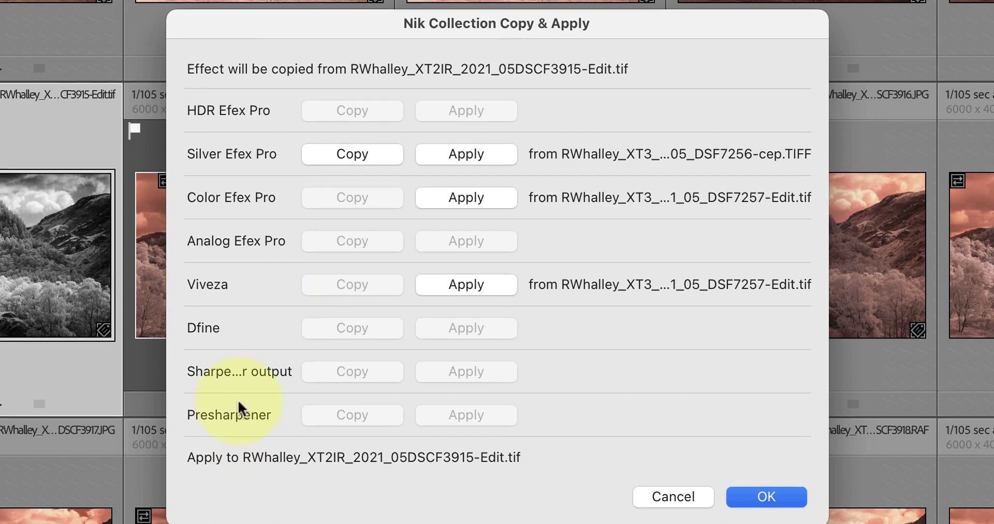
{"action": "left_click", "coordinate": [334, 157]}
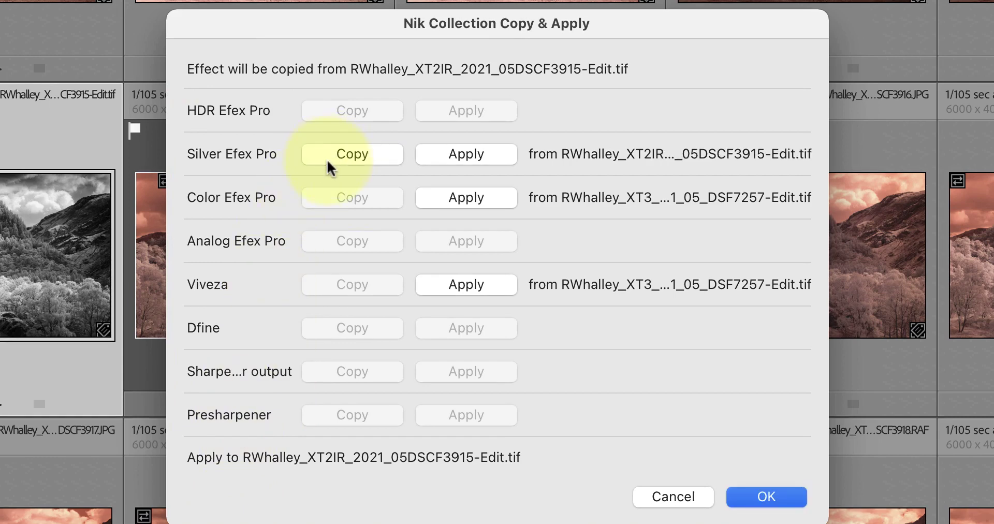
{"action": "left_click", "coordinate": [756, 494]}
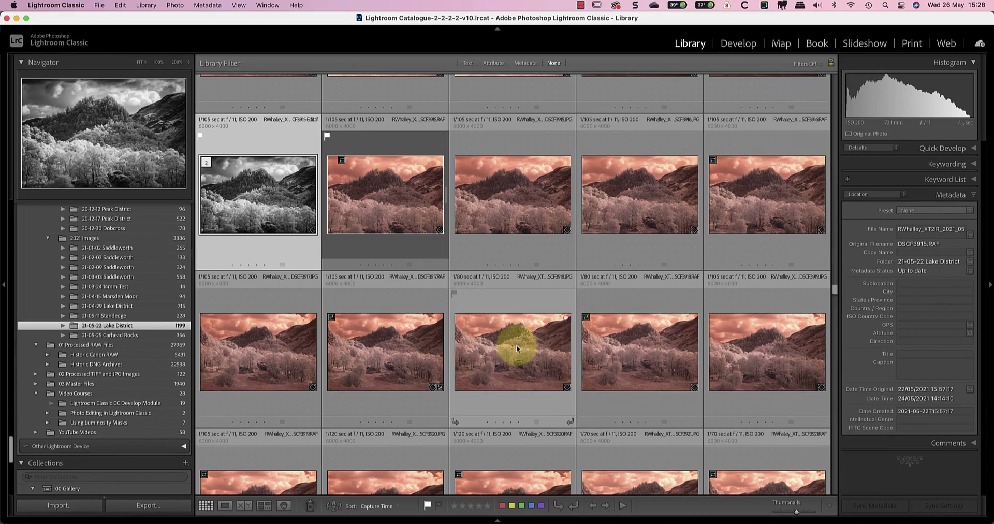
Apply the copied Silver Efex Pro settings to DSCF3917, editing a copy with Lightroom adjustments.
{"action": "left_click", "coordinate": [404, 348]}
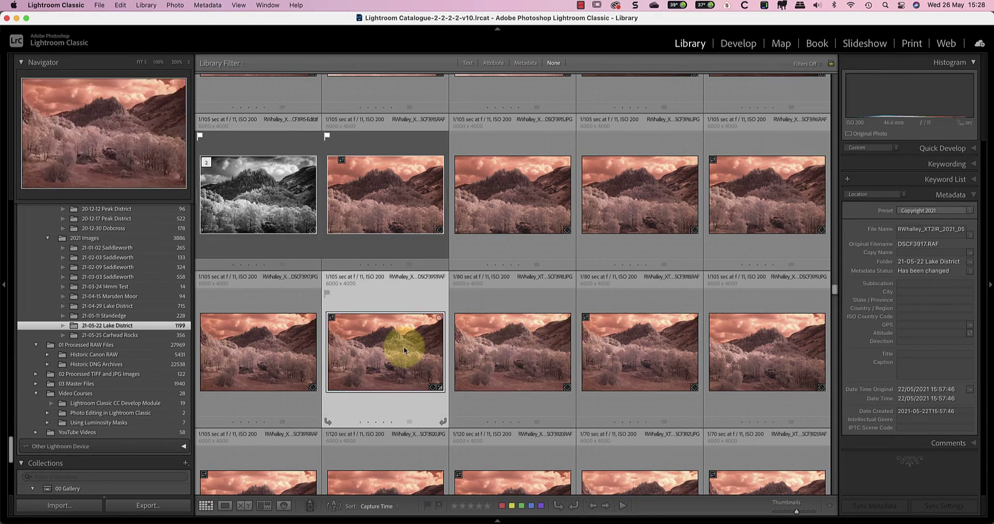
{"action": "right_click", "coordinate": [404, 350]}
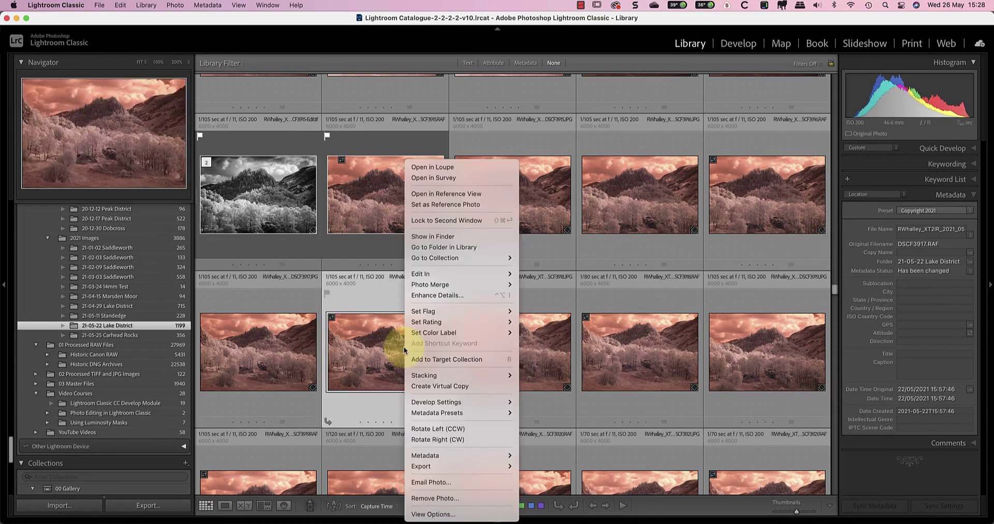
{"action": "mouse_move", "coordinate": [472, 467]}
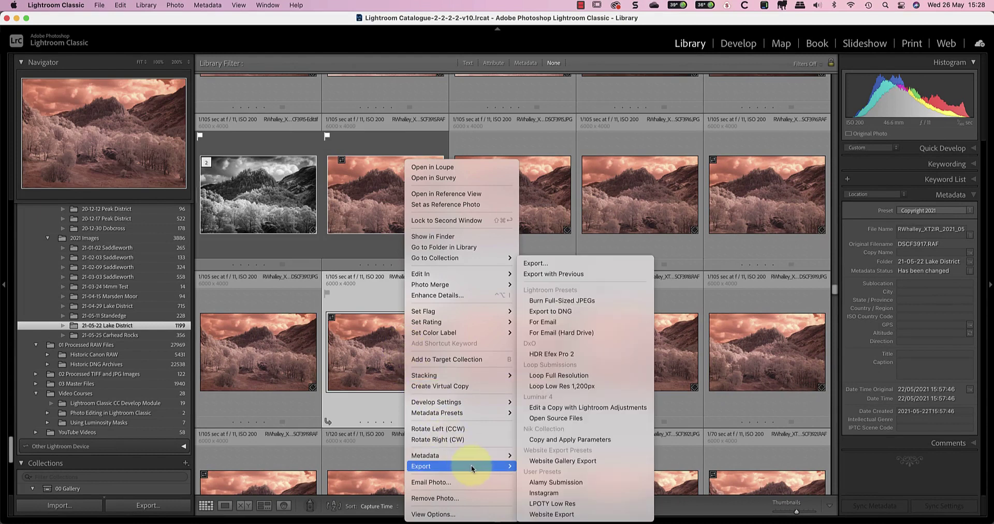
{"action": "left_click", "coordinate": [561, 440]}
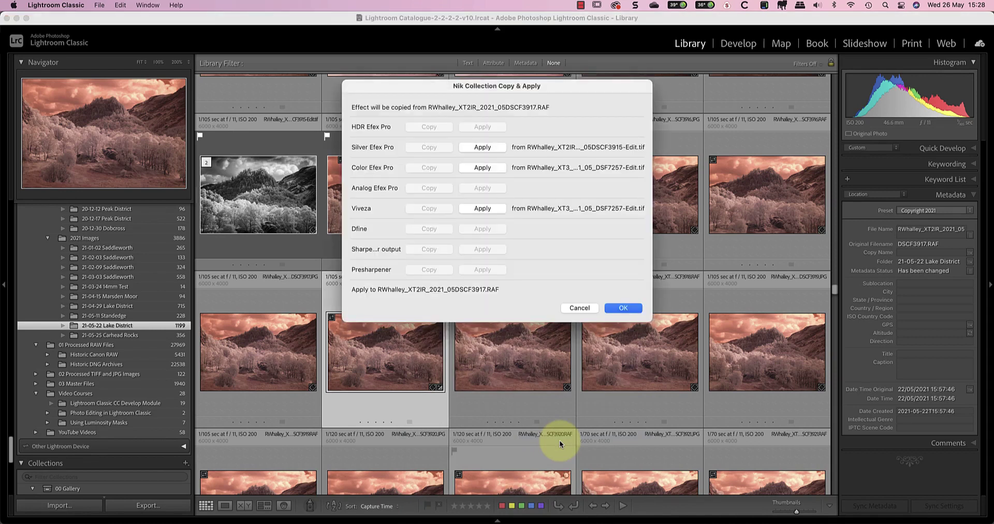
{"action": "left_click", "coordinate": [487, 148]}
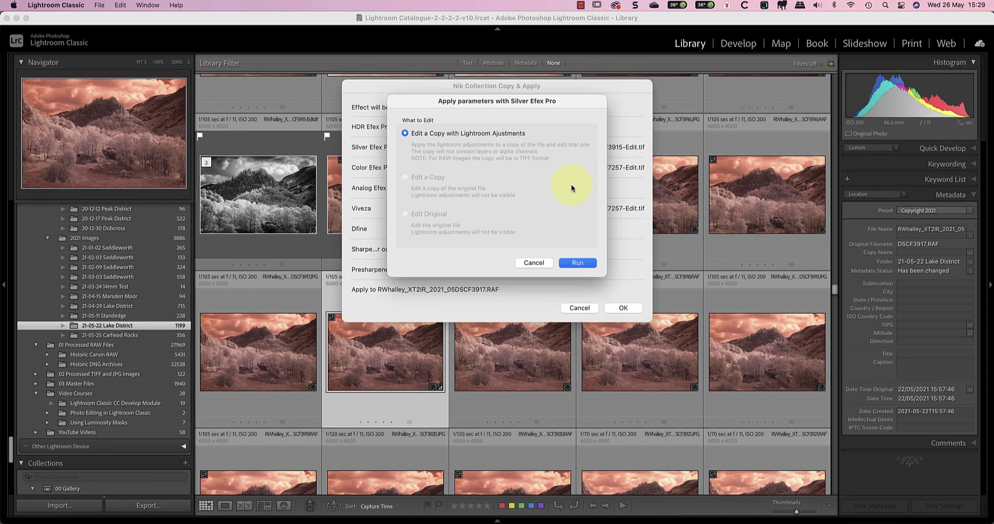
{"action": "left_click", "coordinate": [583, 264]}
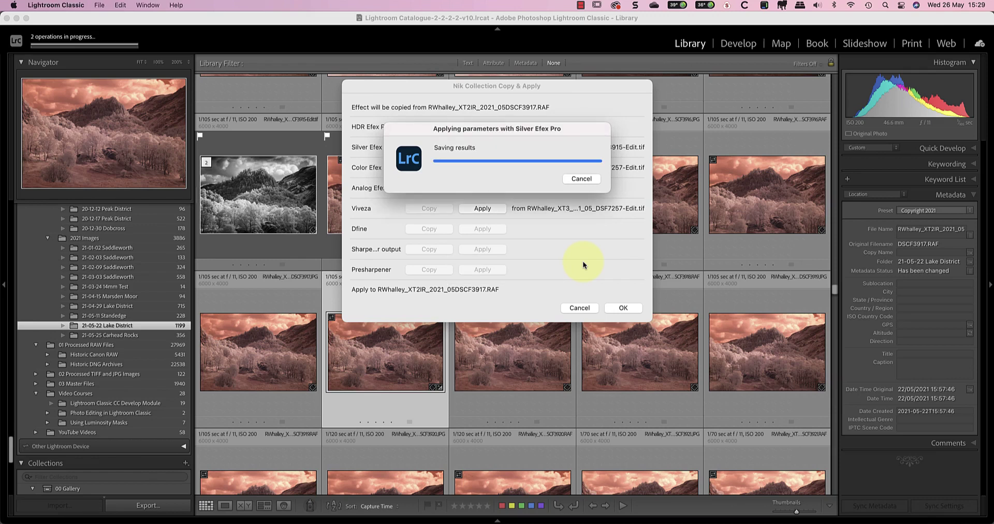
{"action": "left_click", "coordinate": [624, 307]}
{"action": "left_click", "coordinate": [571, 358]}
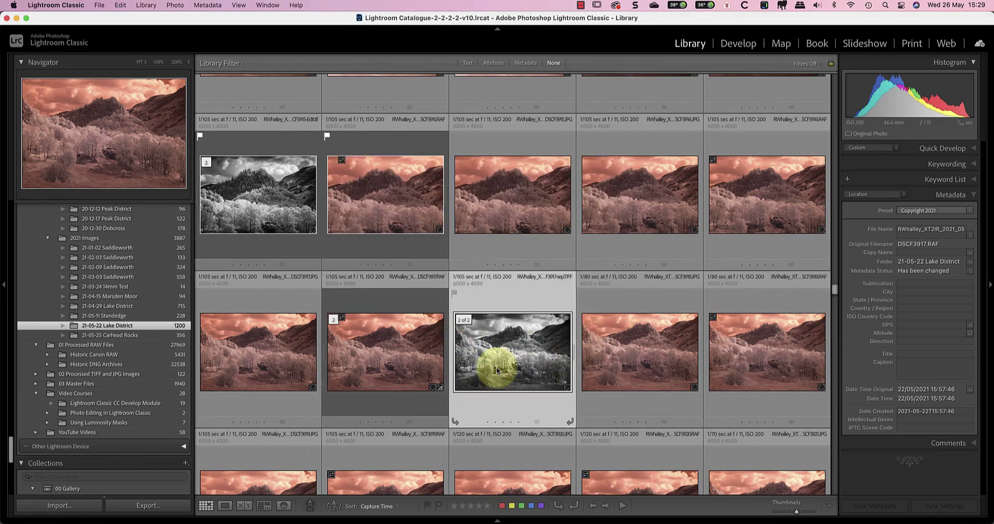